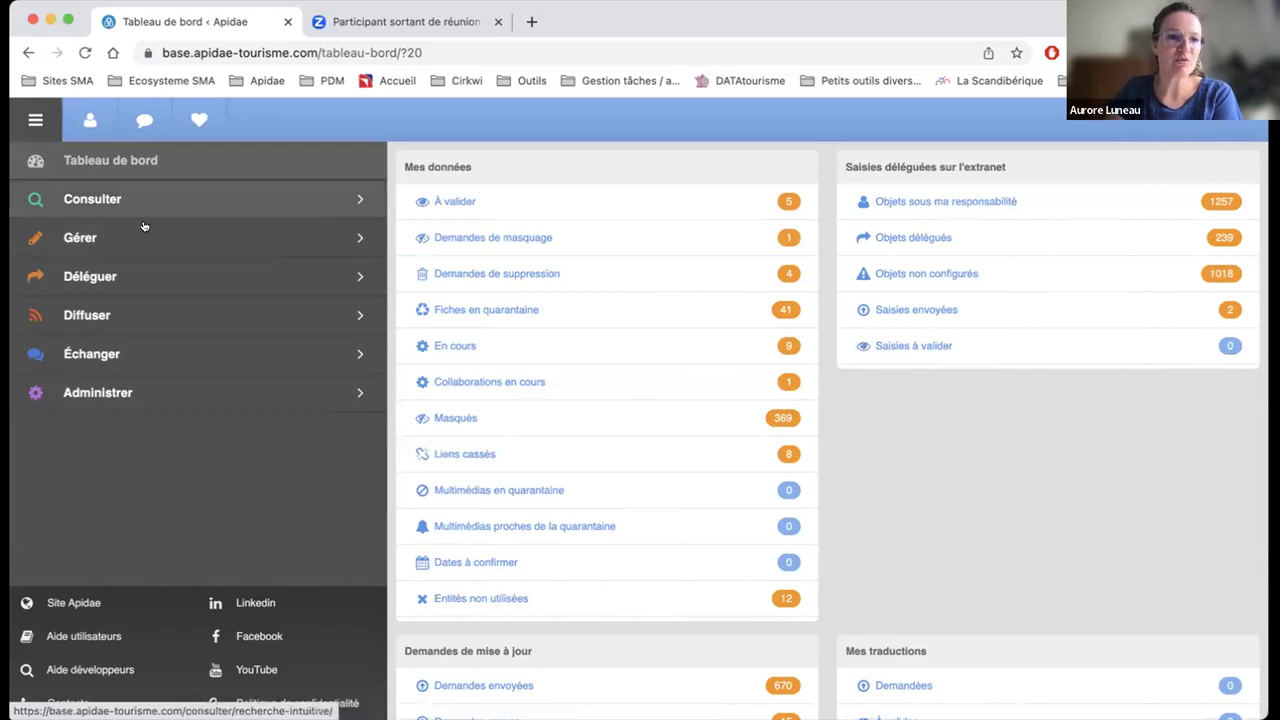
- Start creating a new record (fiche) in the data management section
left_click(145, 236)
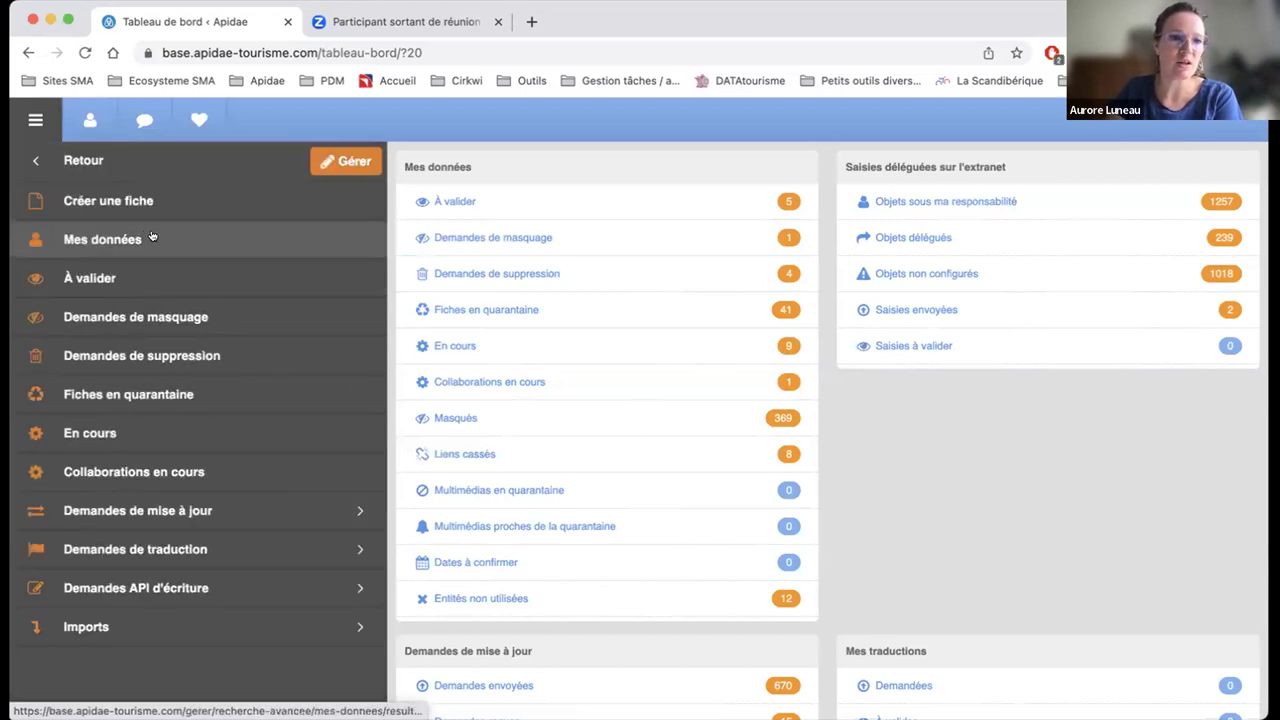
left_click(167, 200)
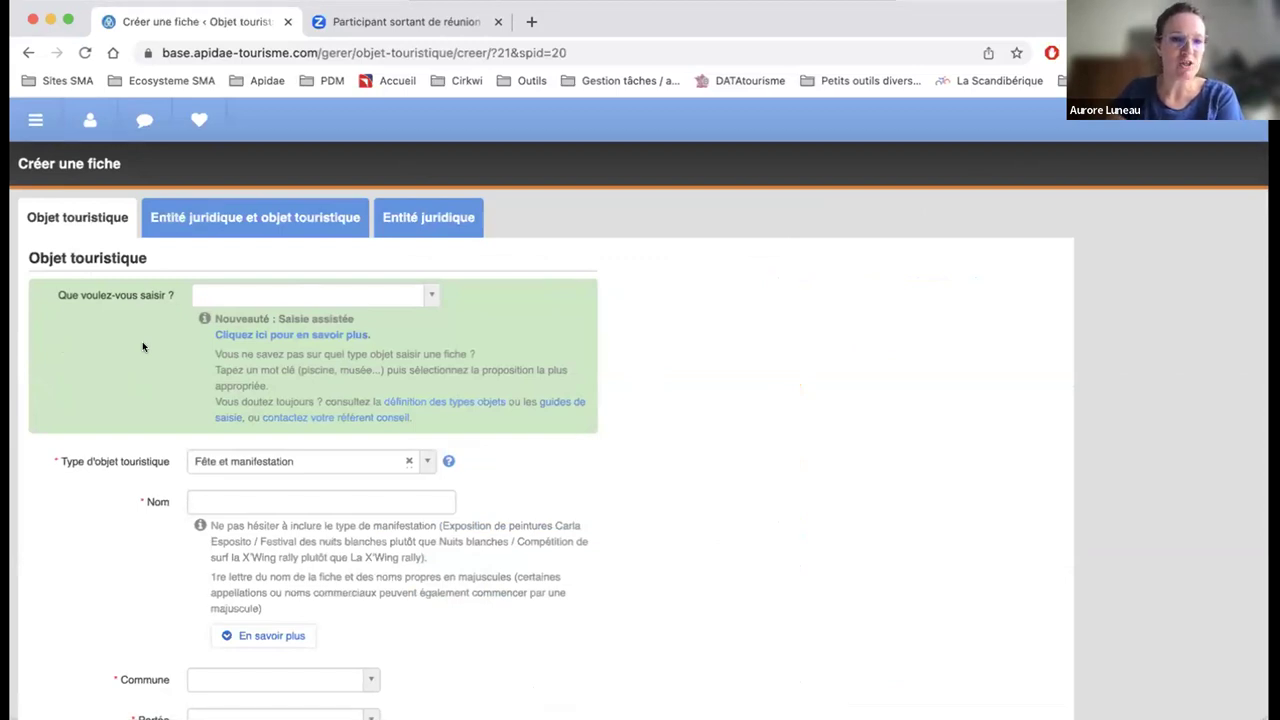
- Search for "coiffeur" in the assisted entry field of the new record and choose Salon de coiffure under Commerce et service
left_click(406, 296)
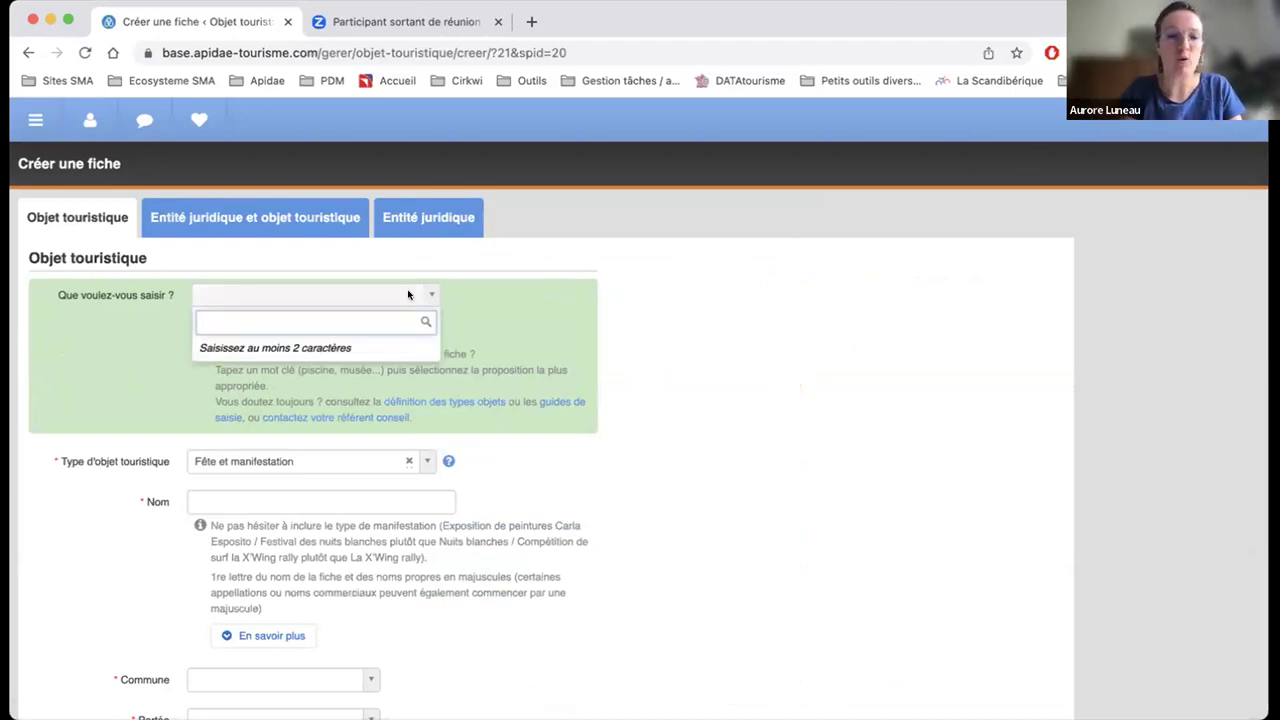
type("coiffeu")
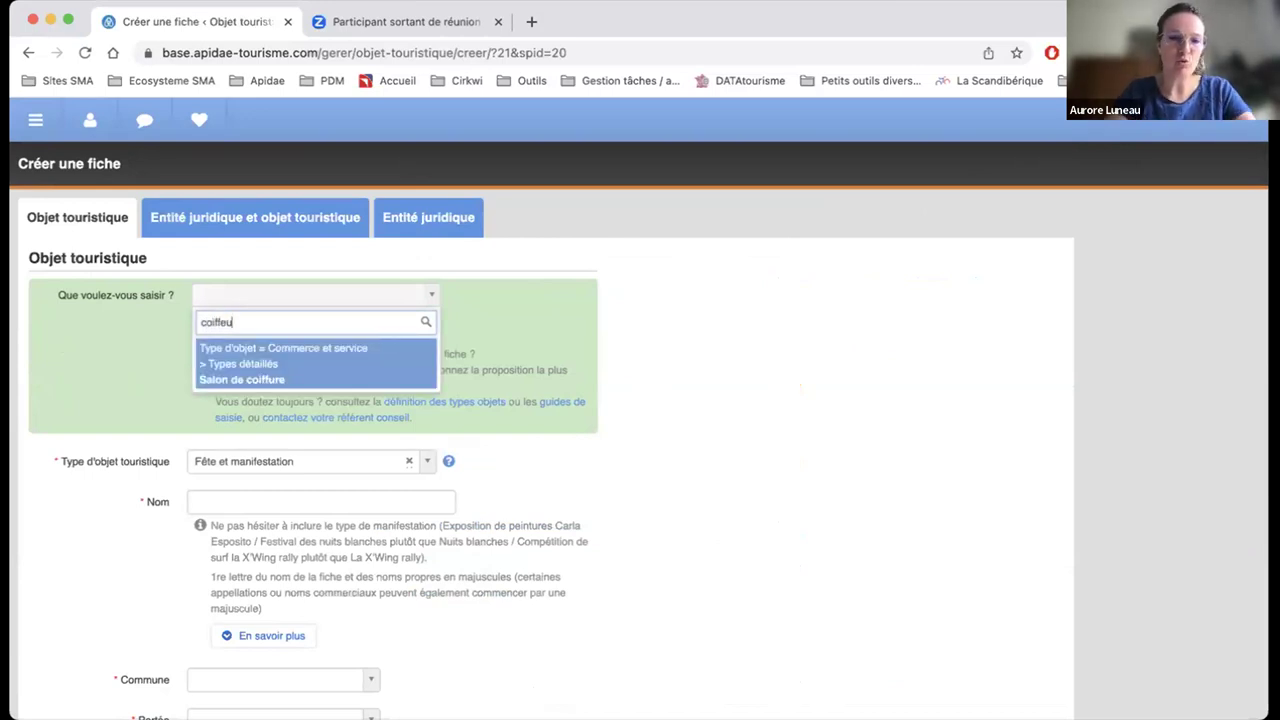
type("r")
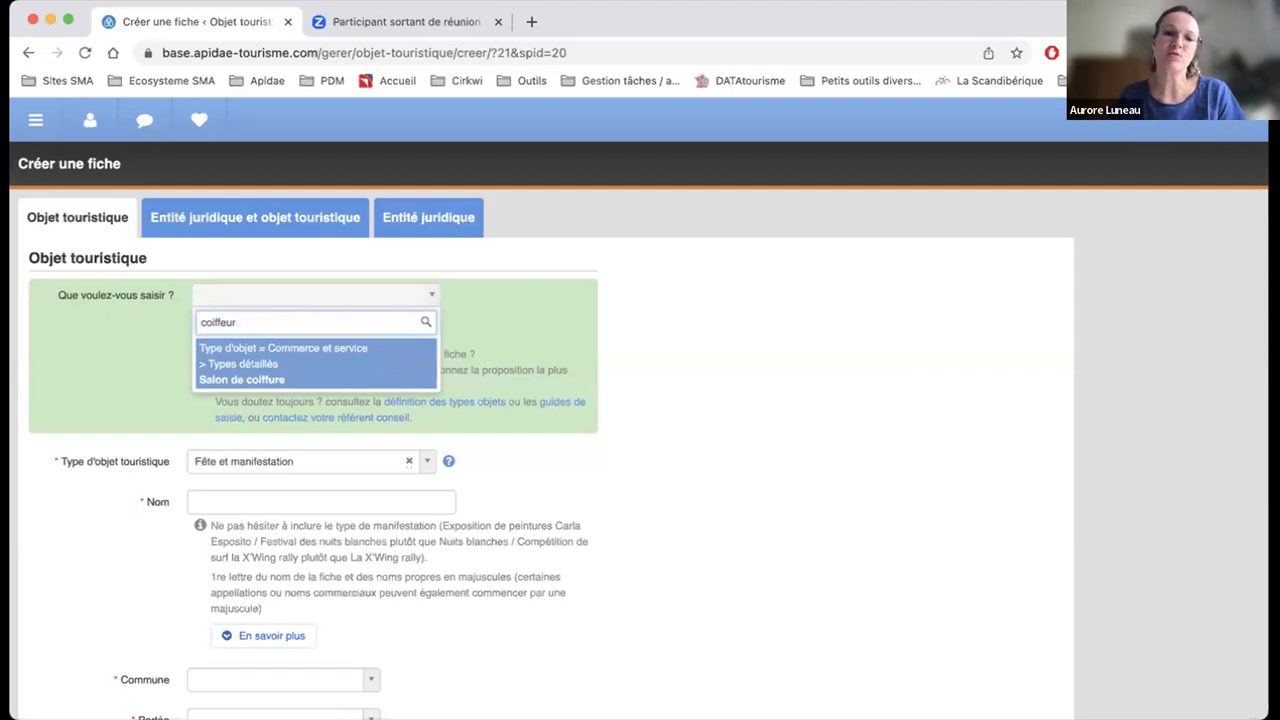
left_click(348, 361)
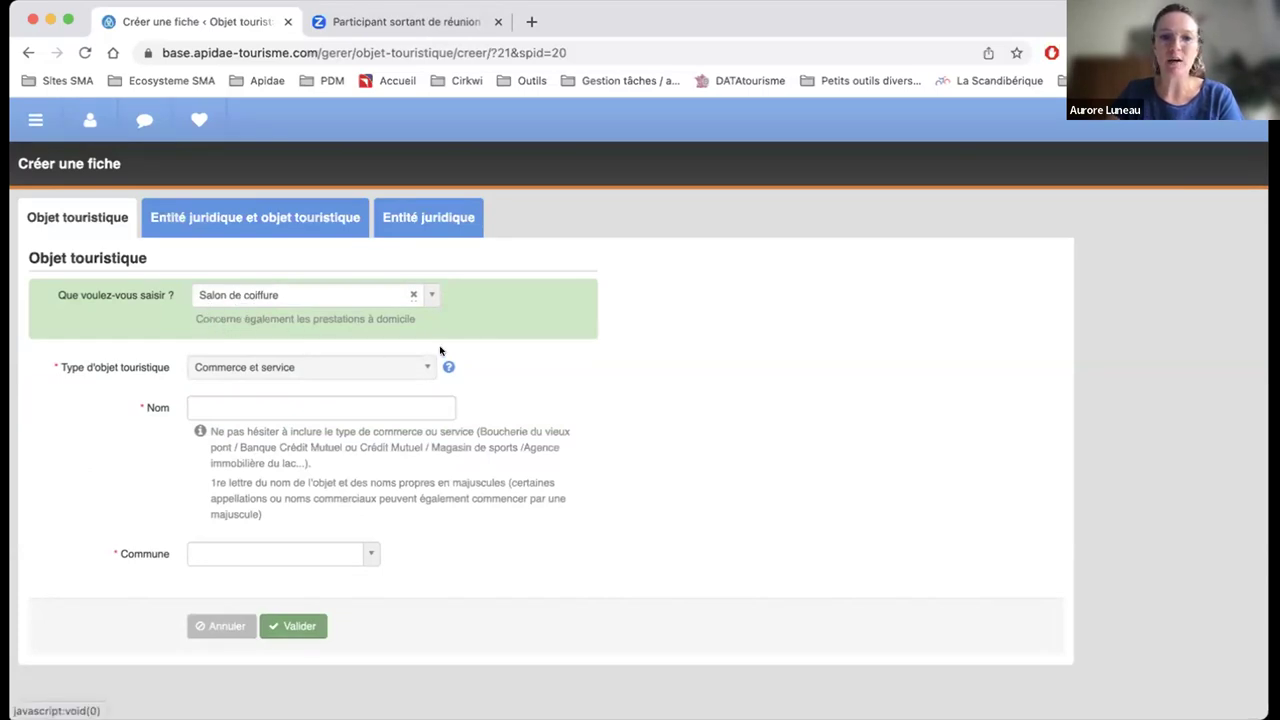
- Clear the assisted entry choice, search for "tapas" and choose Bar à tapas under Équipement
left_click(409, 294)
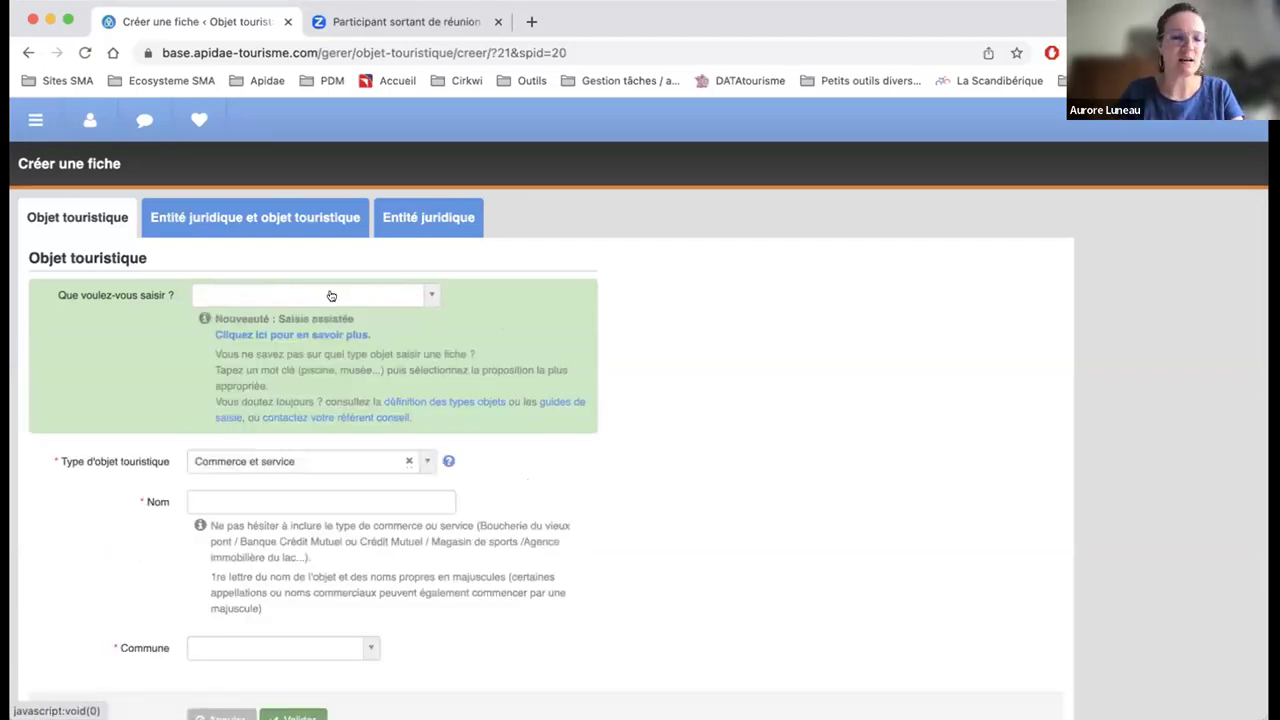
left_click(331, 295)
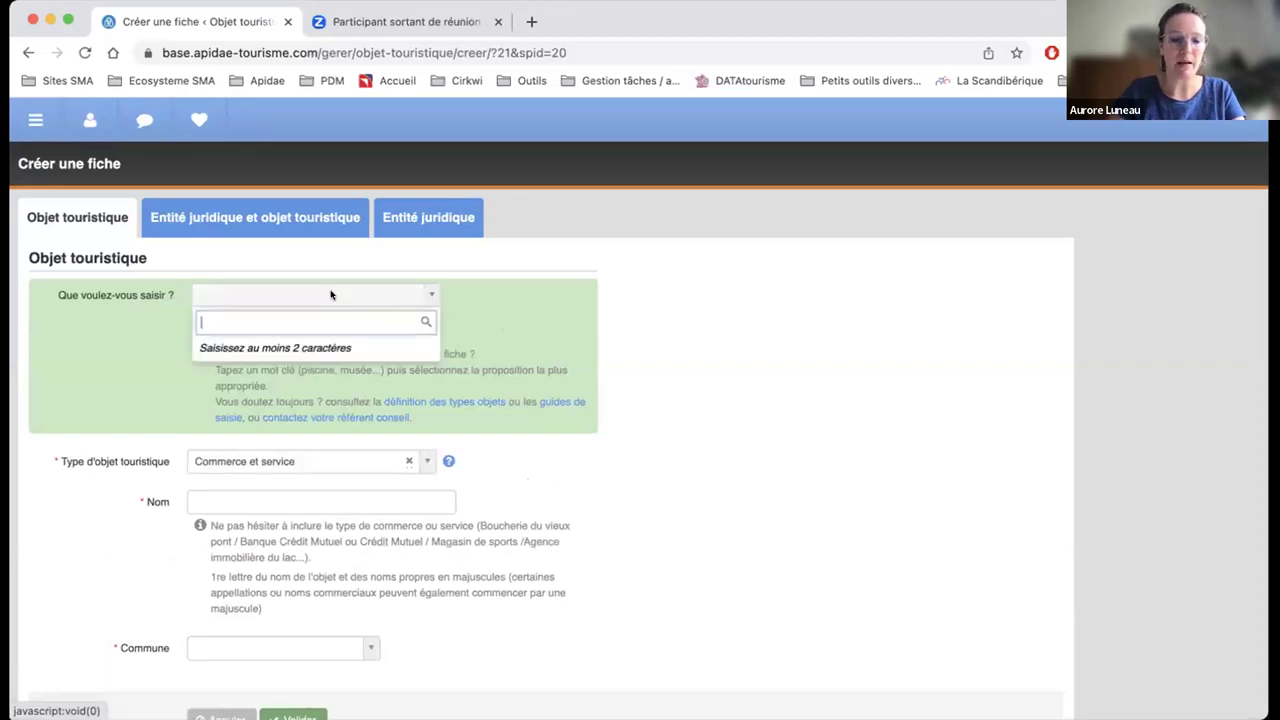
type("tapas")
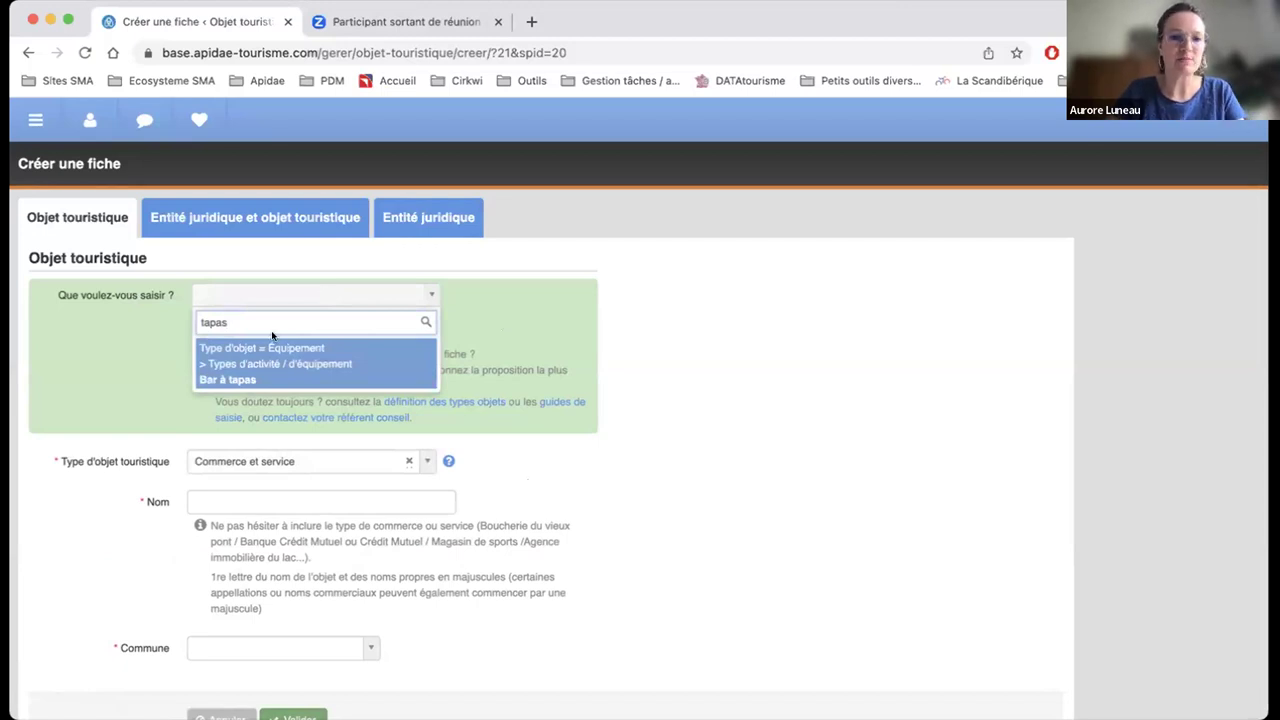
left_click(267, 364)
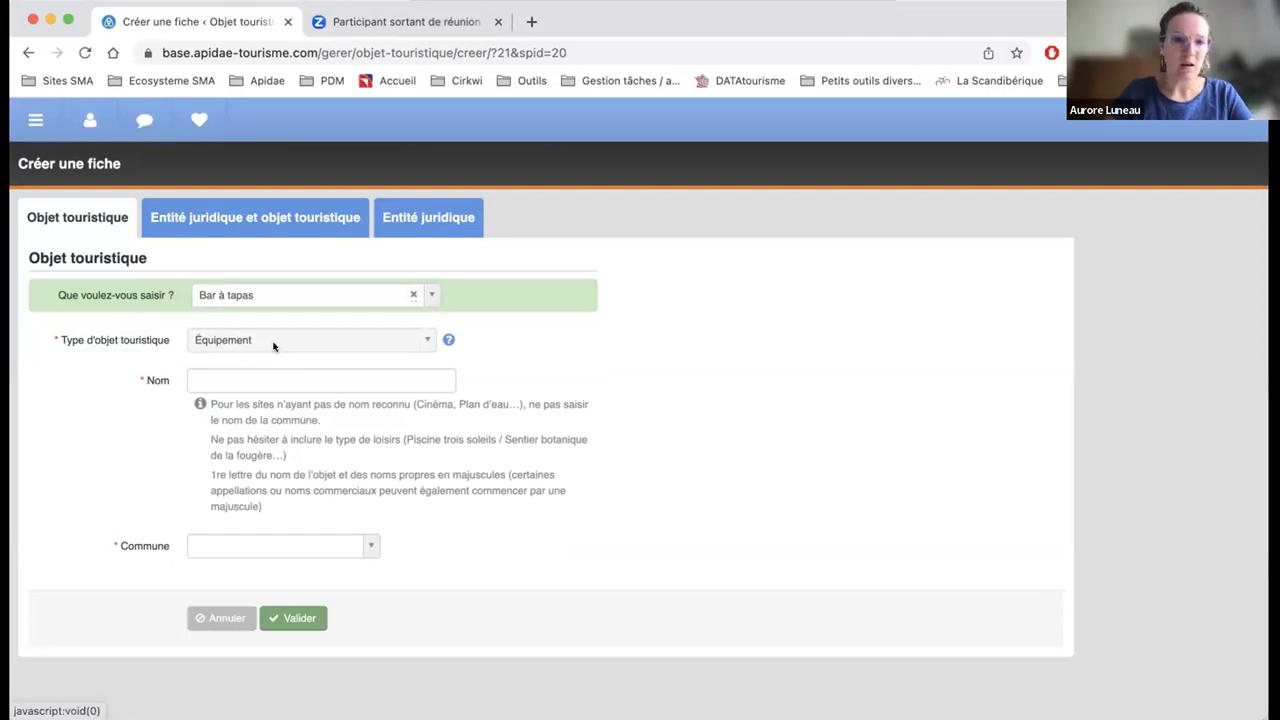
- Replace the assisted entry choice with Parc à thèmes under Équipement by searching for "attraction"
left_click(412, 294)
left_click(338, 294)
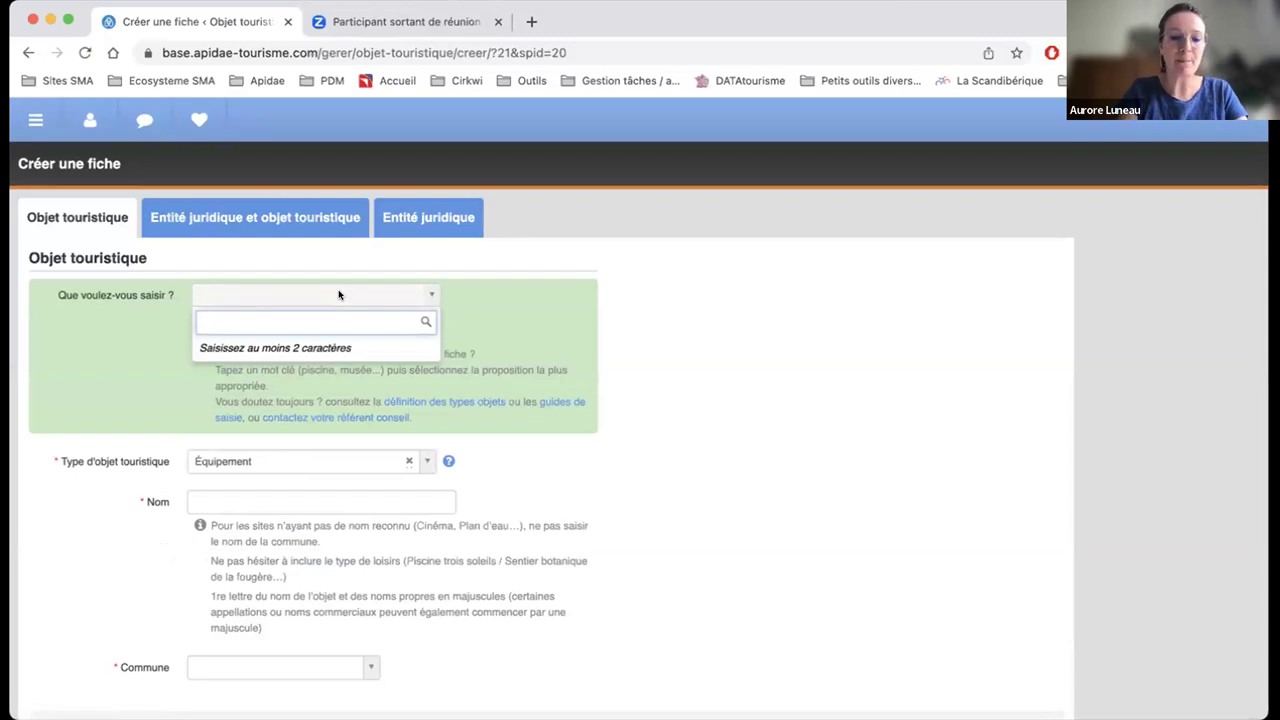
type("attrac")
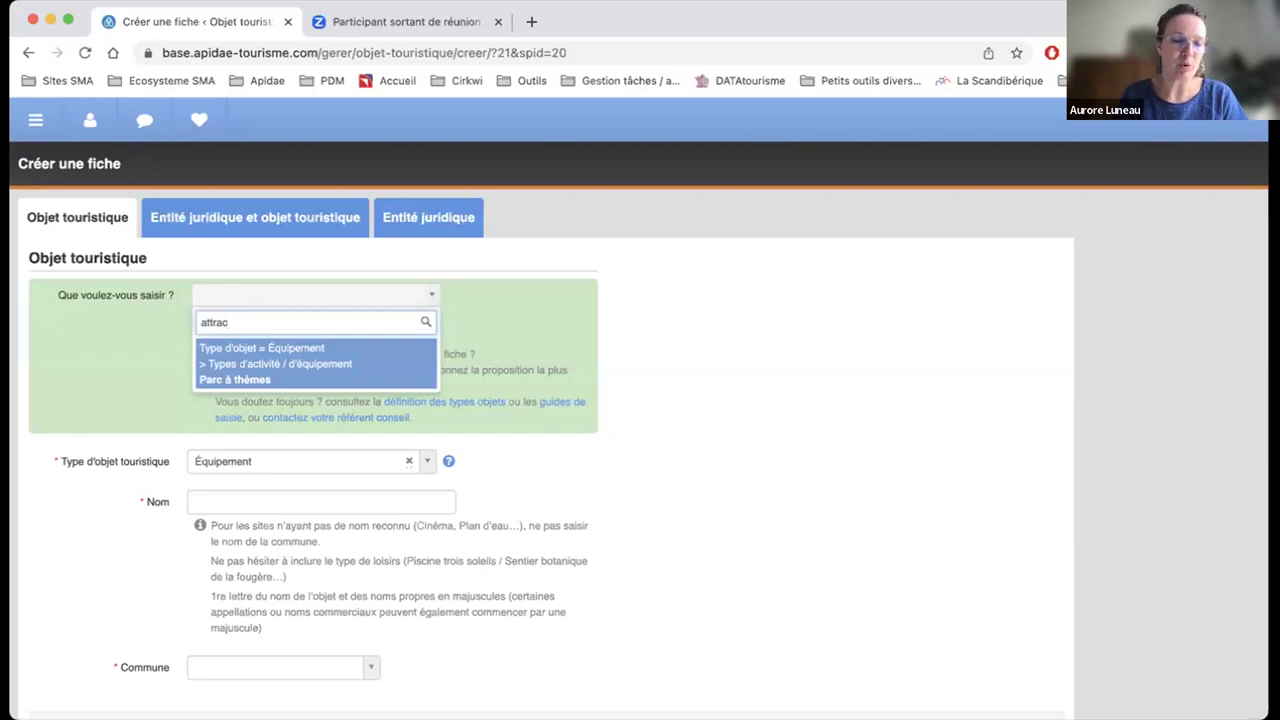
type("tion")
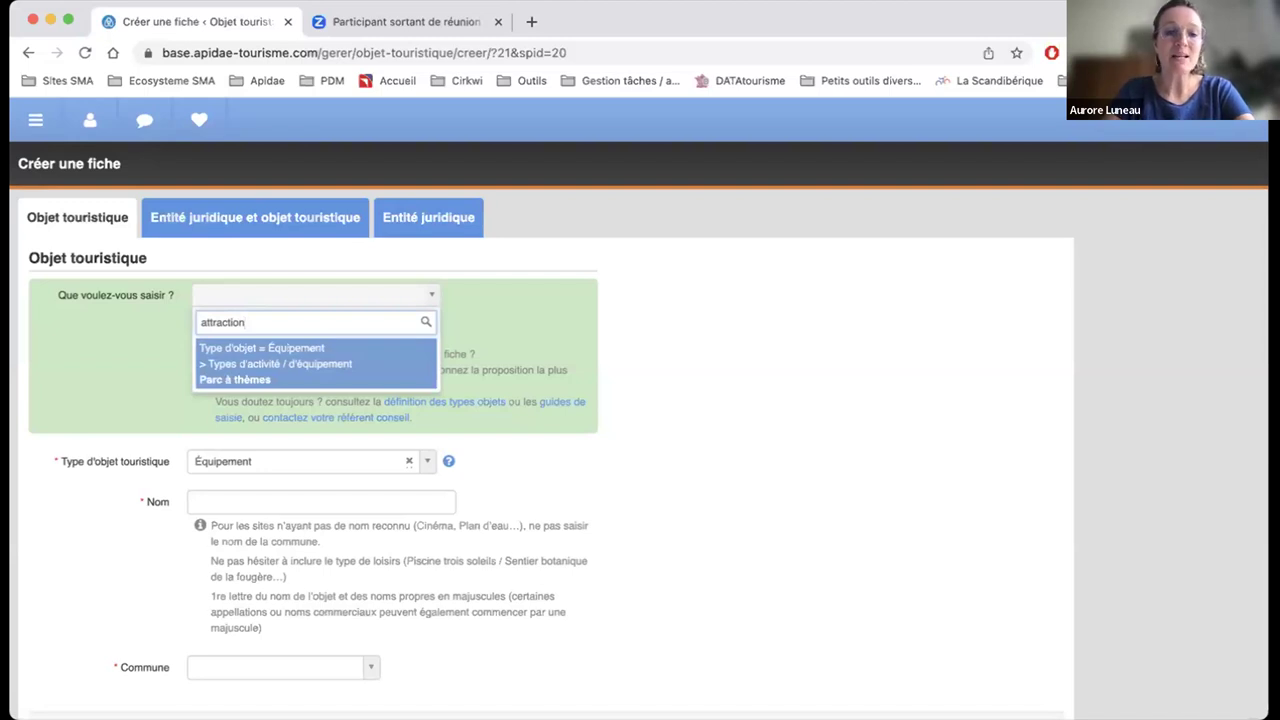
left_click(257, 370)
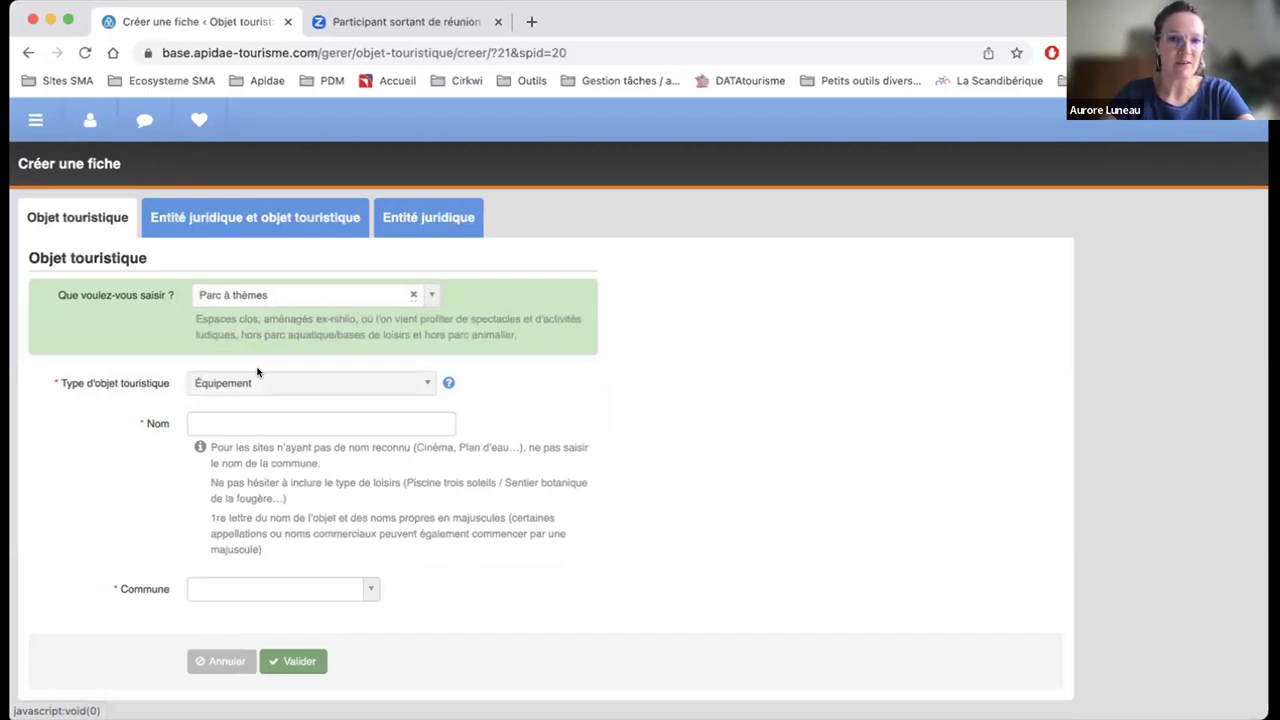
- Clear the assisted entry choice and search for "salon de thé" without selecting a suggestion
left_click(412, 293)
left_click(311, 298)
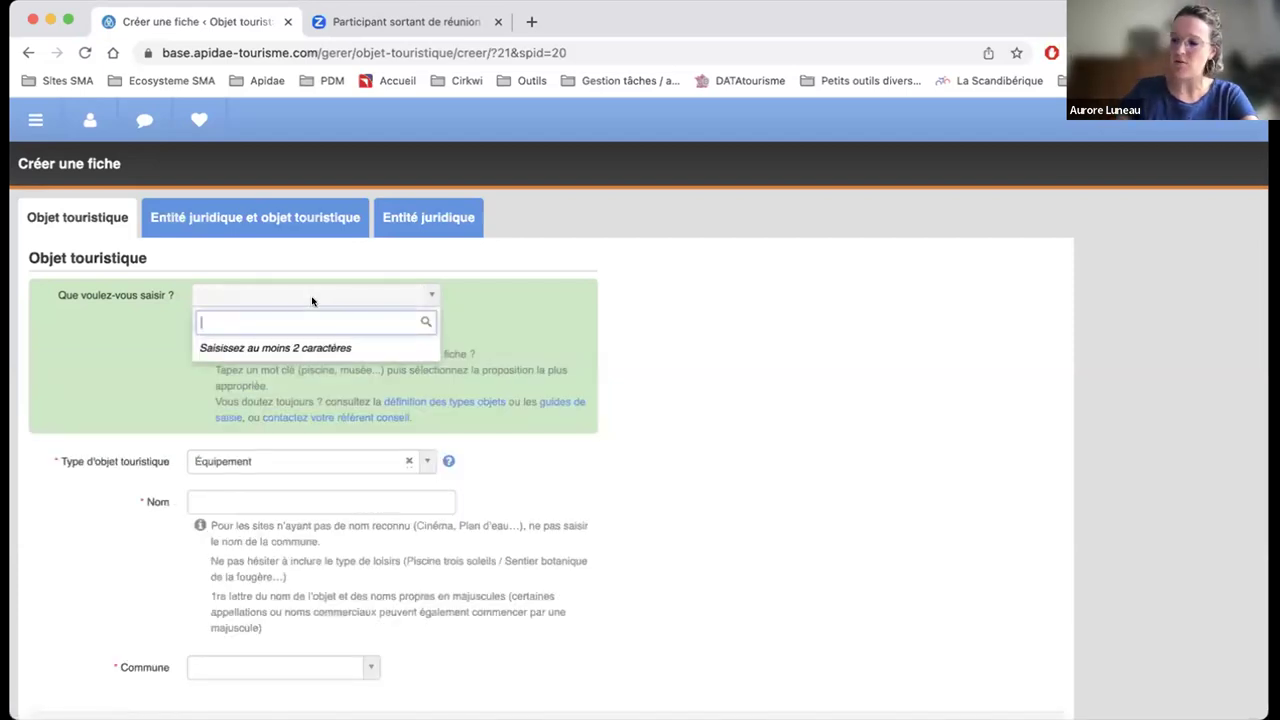
type("sa")
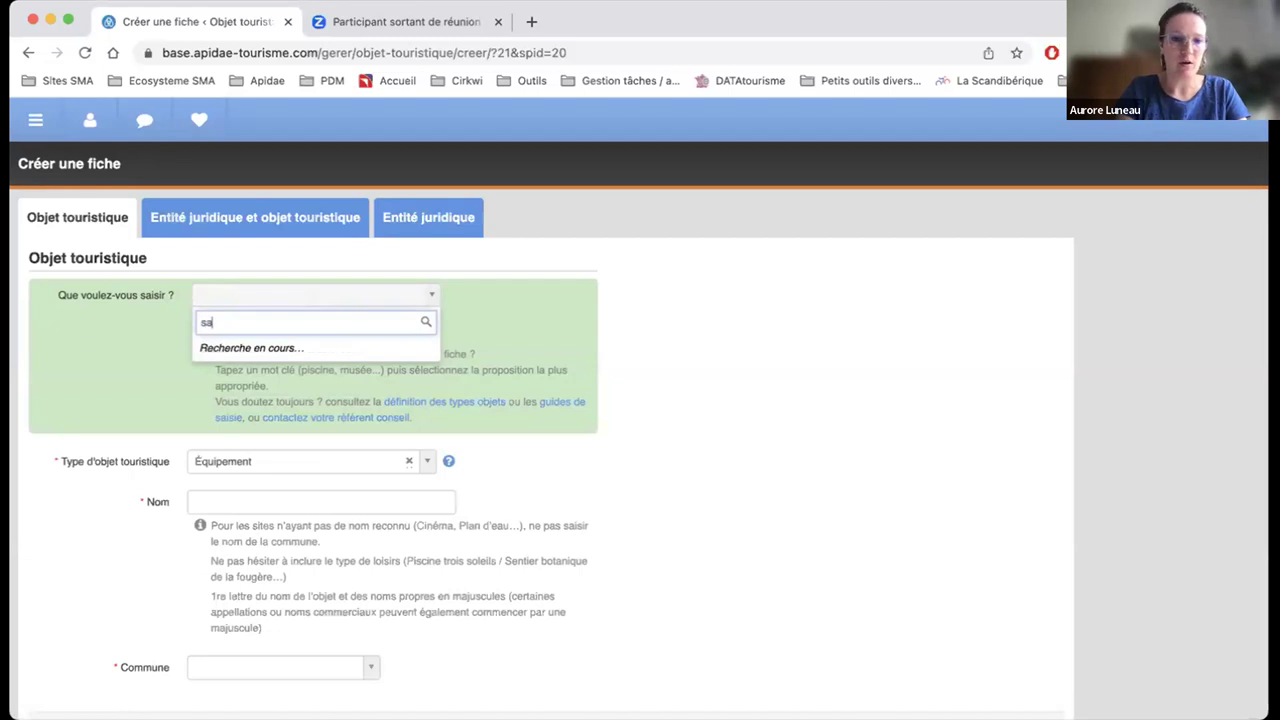
type("lon de")
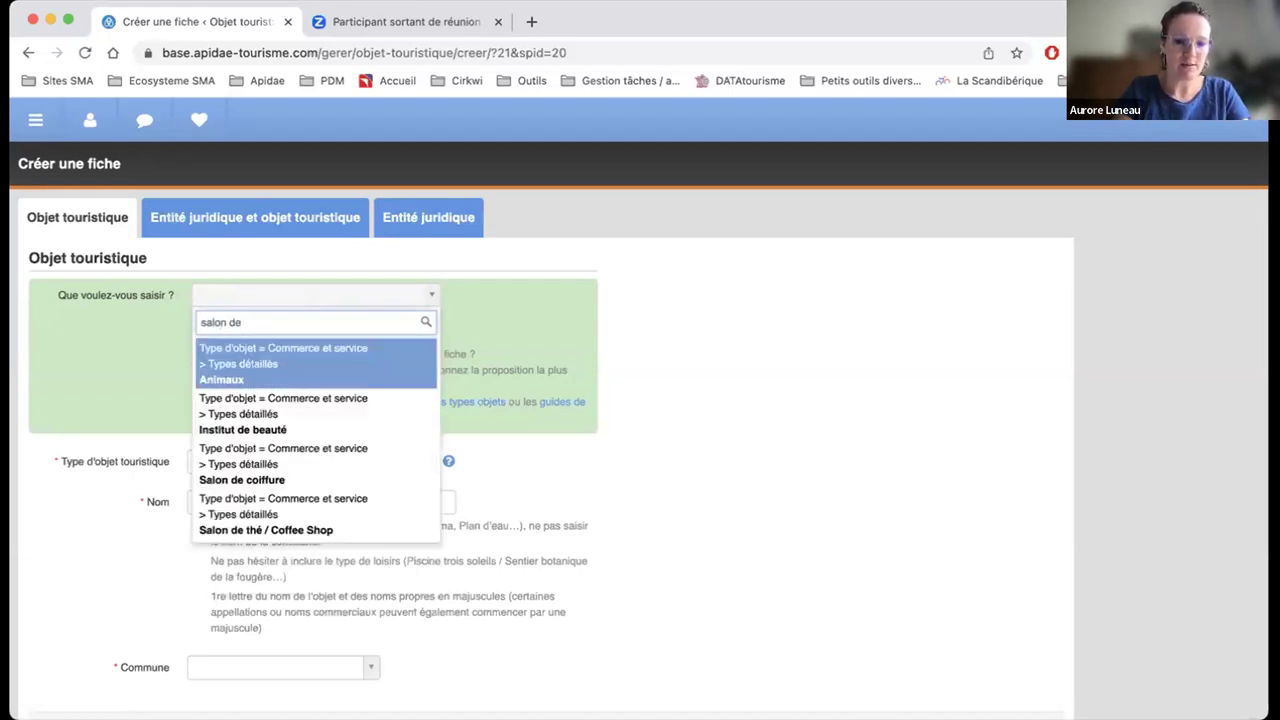
type(" thé")
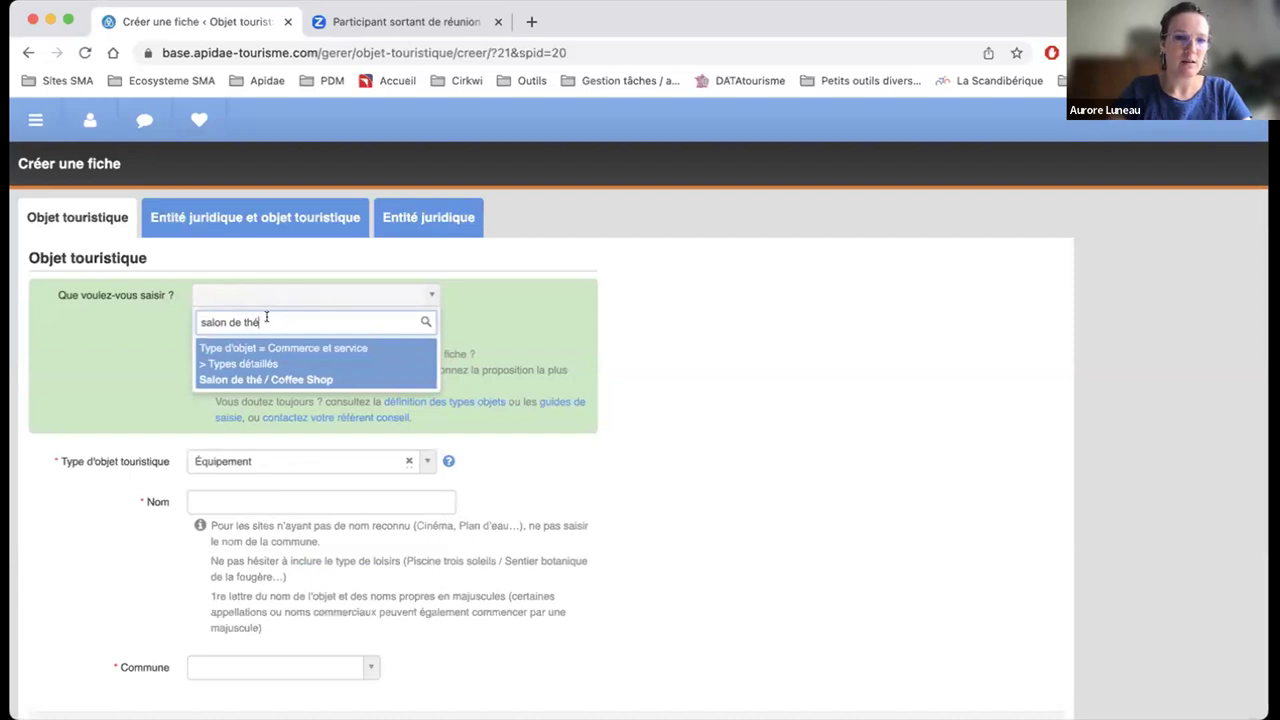
left_click_drag(268, 321, 190, 320)
left_click(554, 329)
- Search for "accrobranche" in the assisted entry field and choose Site d'accrobranche® / parcours aventure under Équipement
left_click(307, 303)
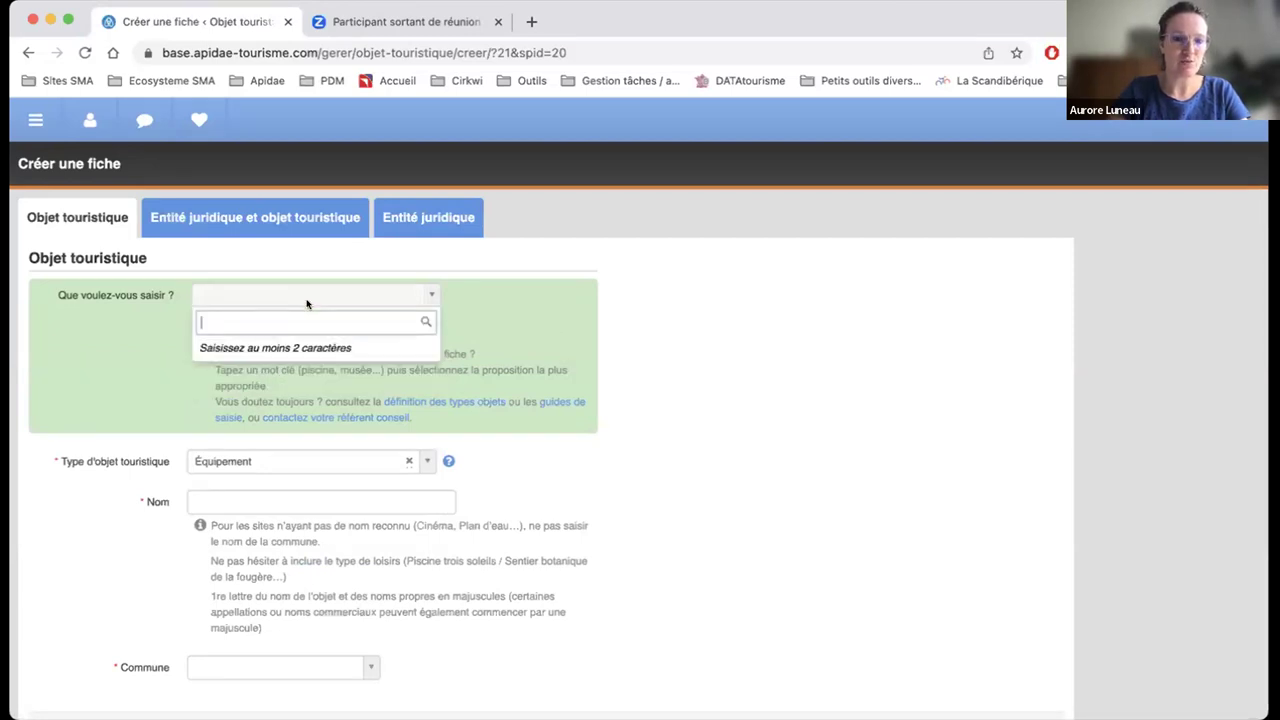
type("accr")
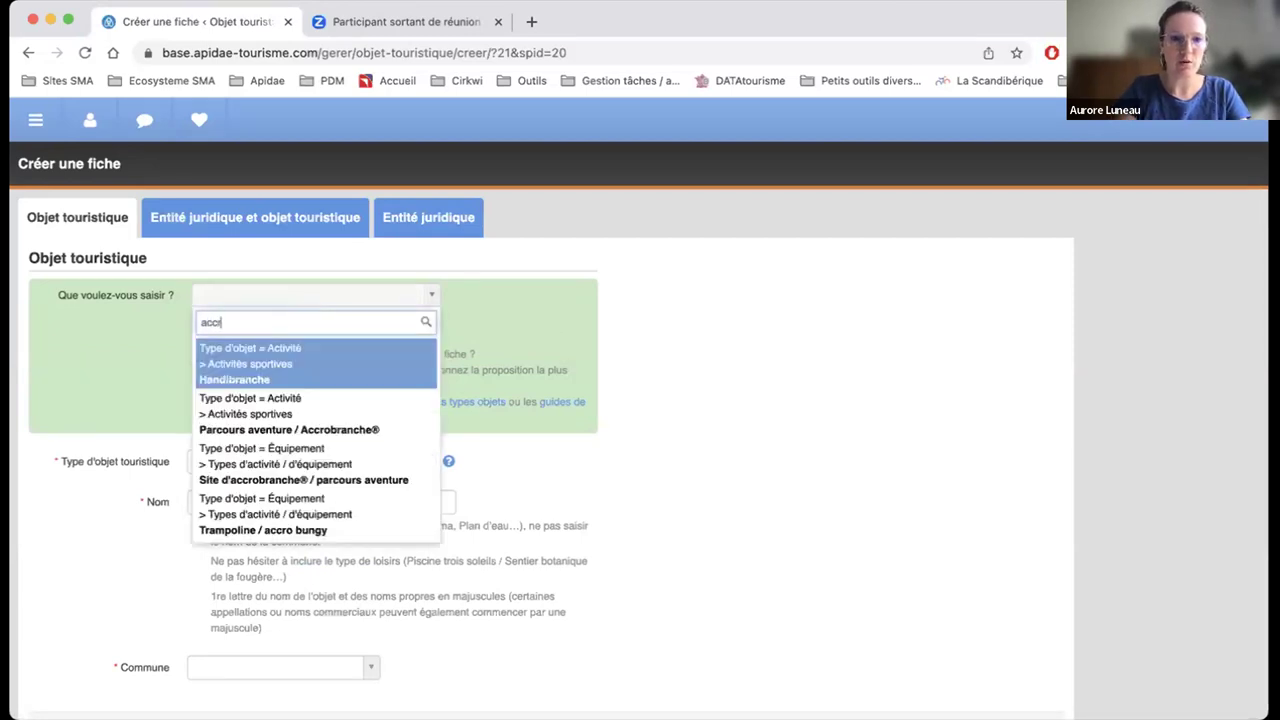
type("obran")
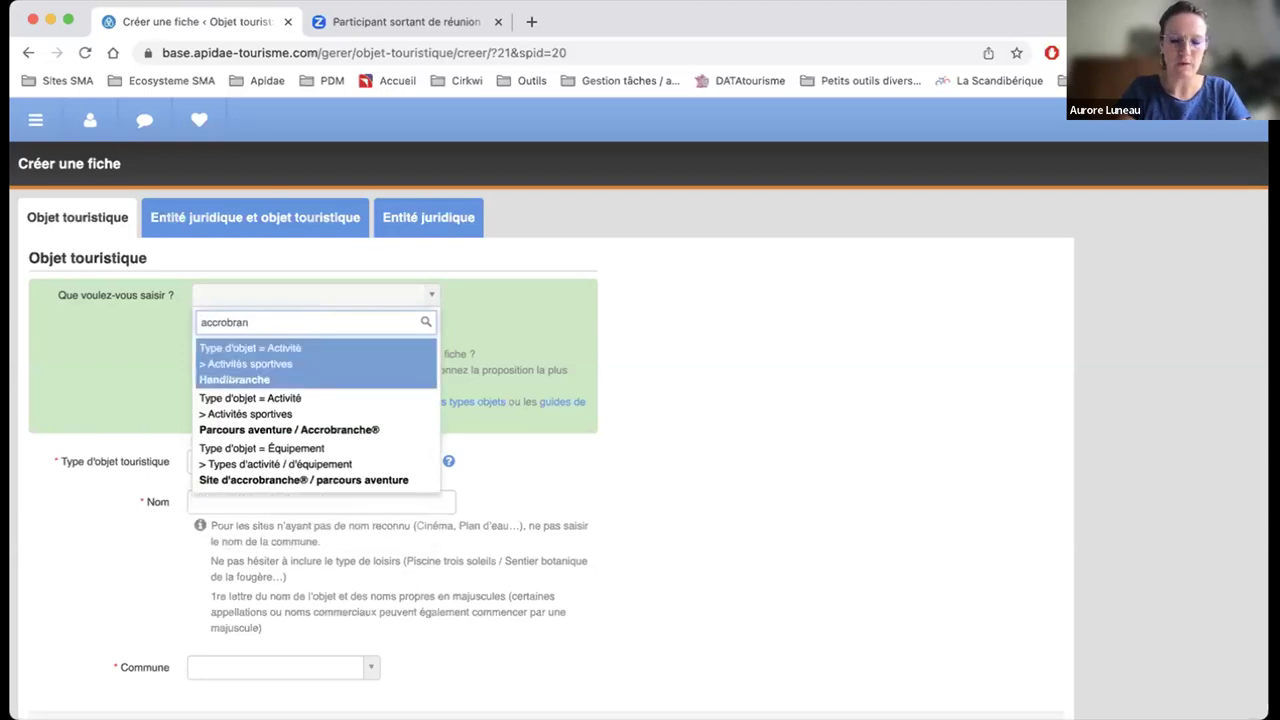
type("che")
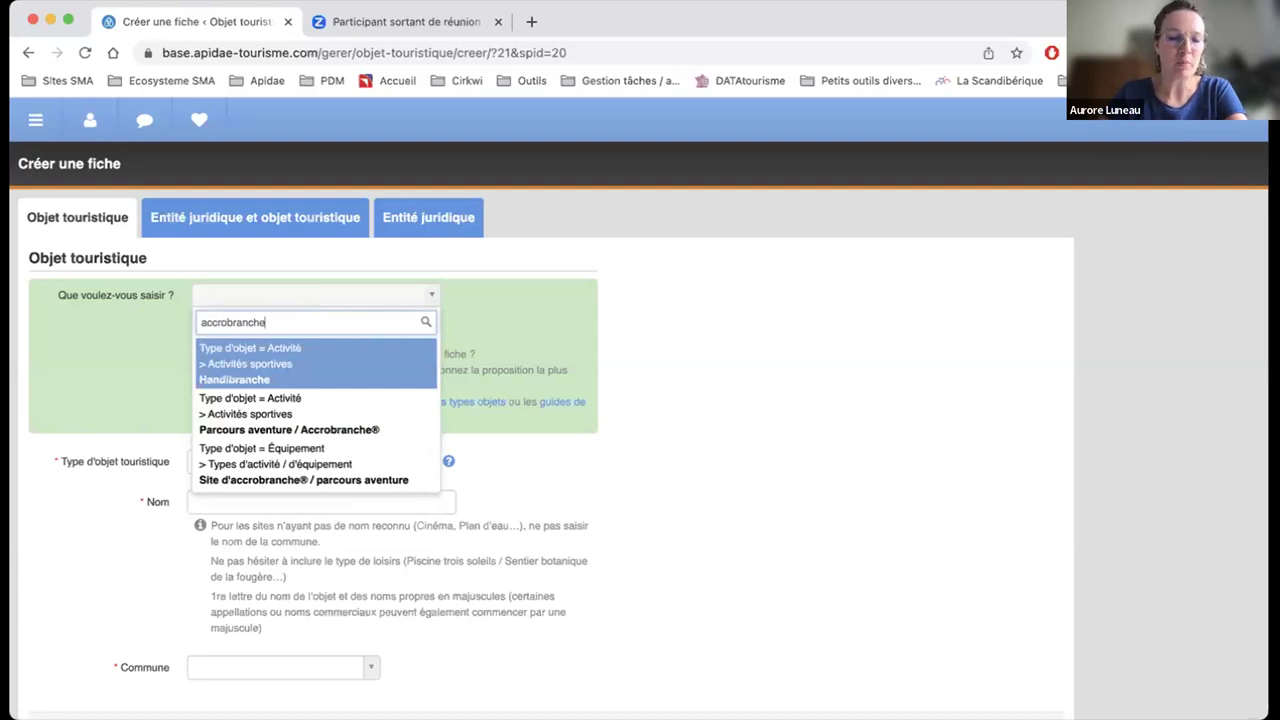
left_click(253, 461)
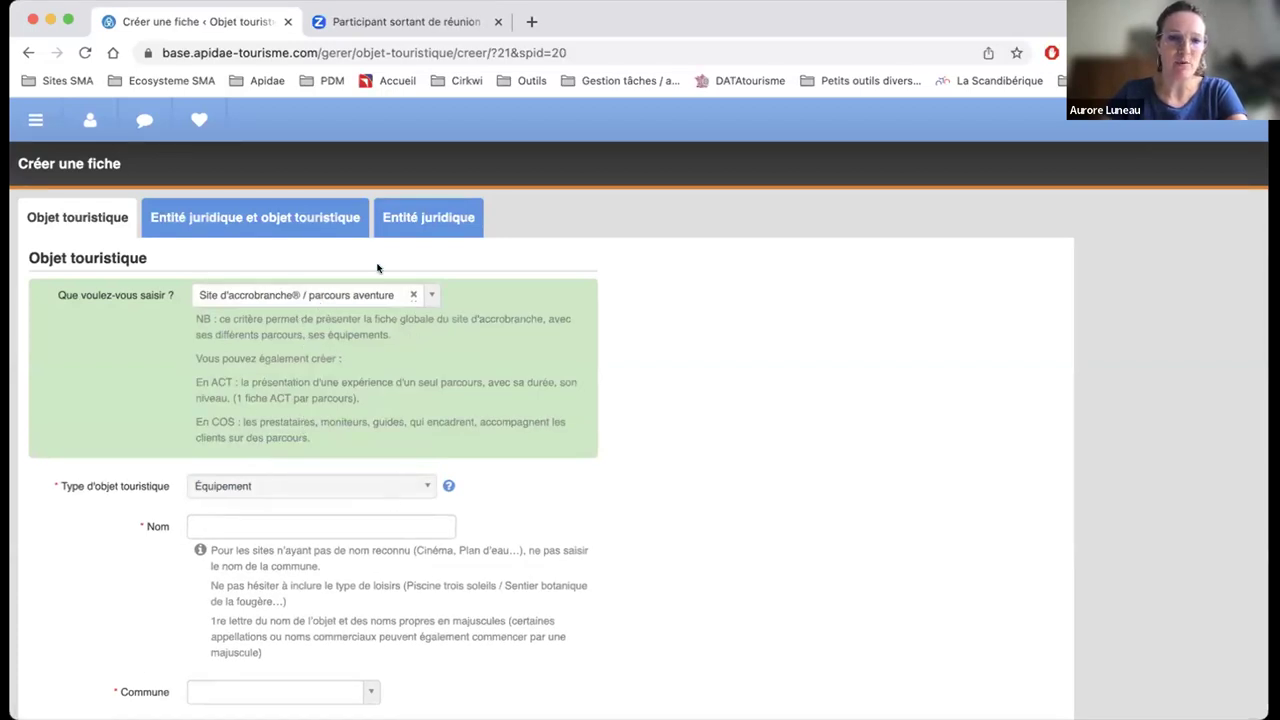
- Name the new record "Accrobranche Apidae"
left_click(225, 521)
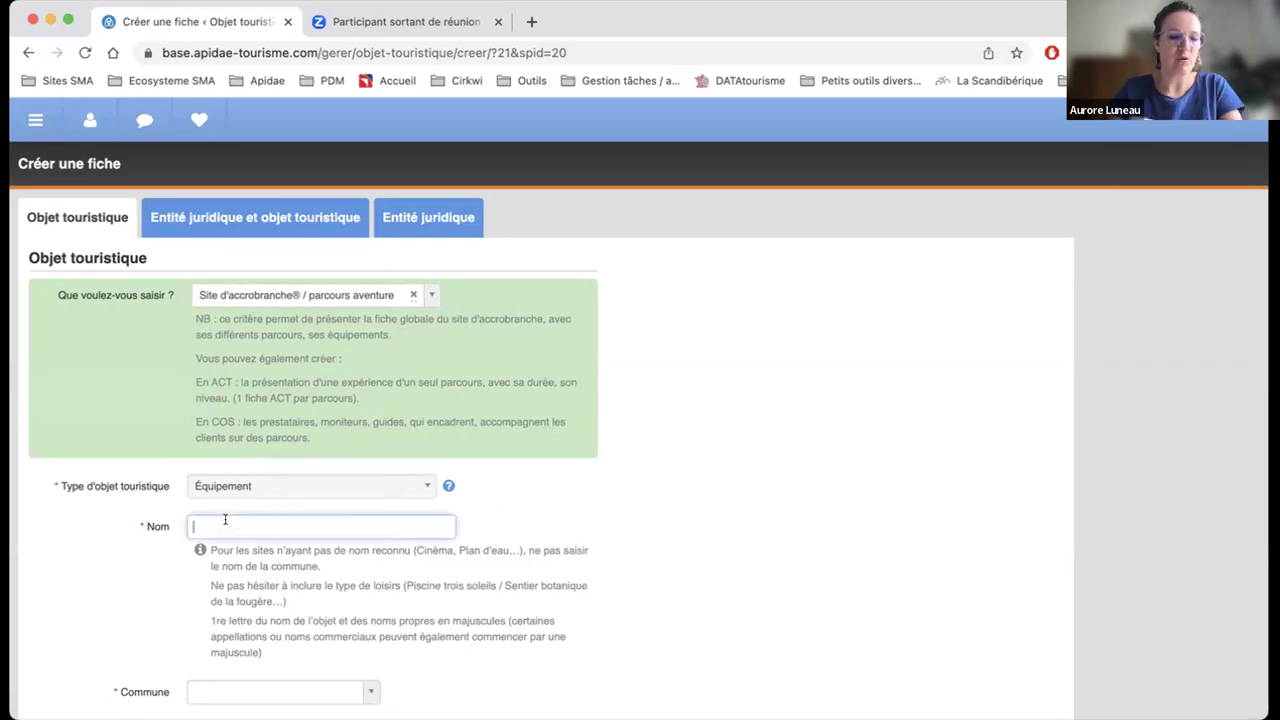
type("Accro")
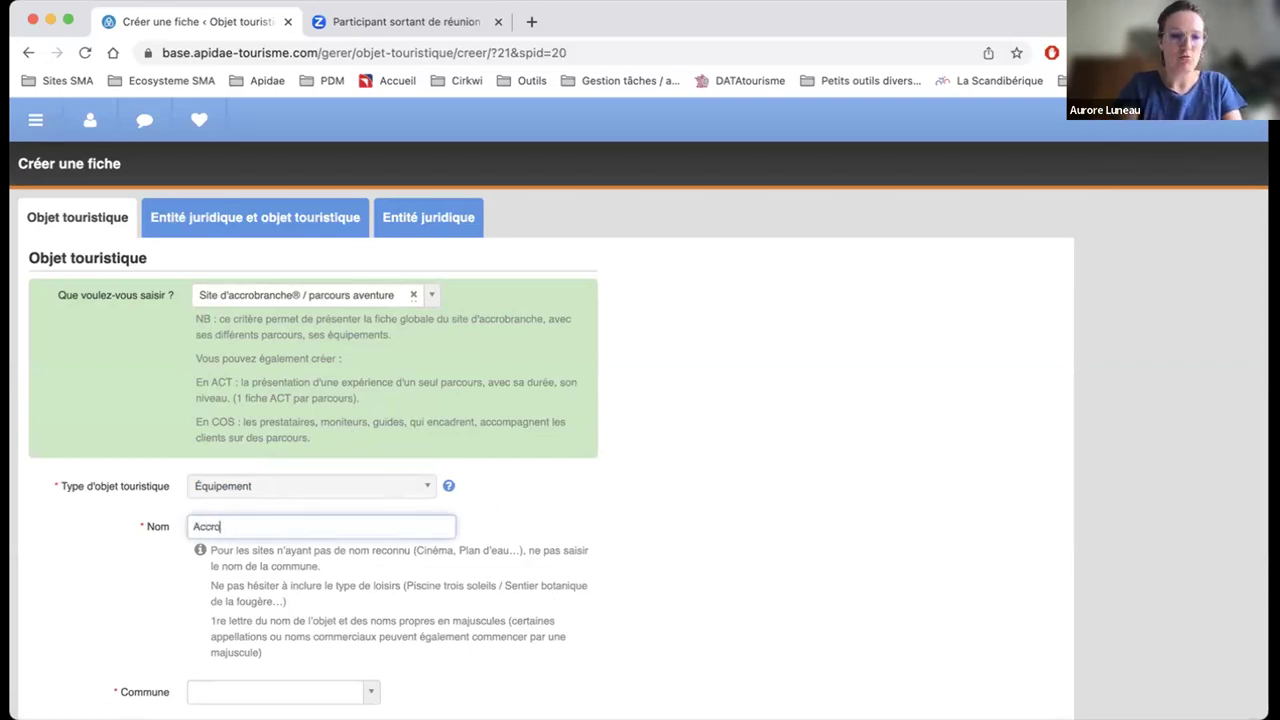
type("branche ")
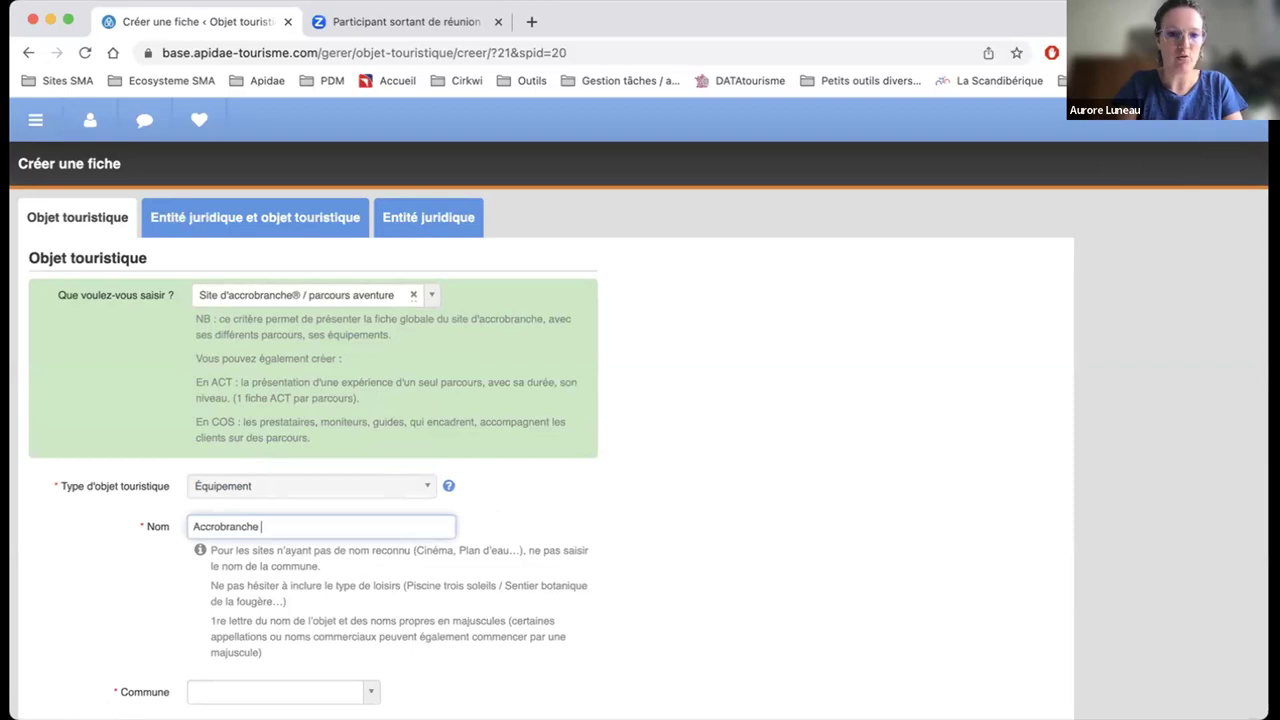
type("Apidae")
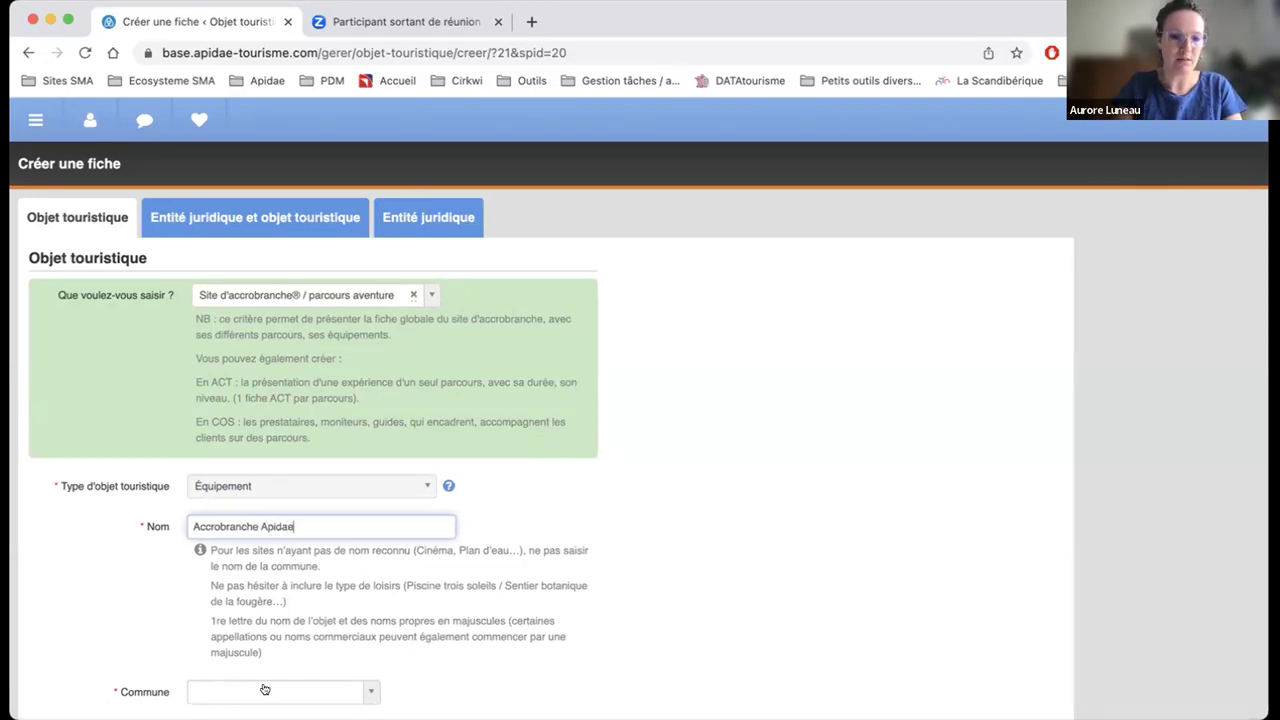
- Set the commune to Seine-Port (77240) and validate the new record
left_click(356, 690)
type("seine")
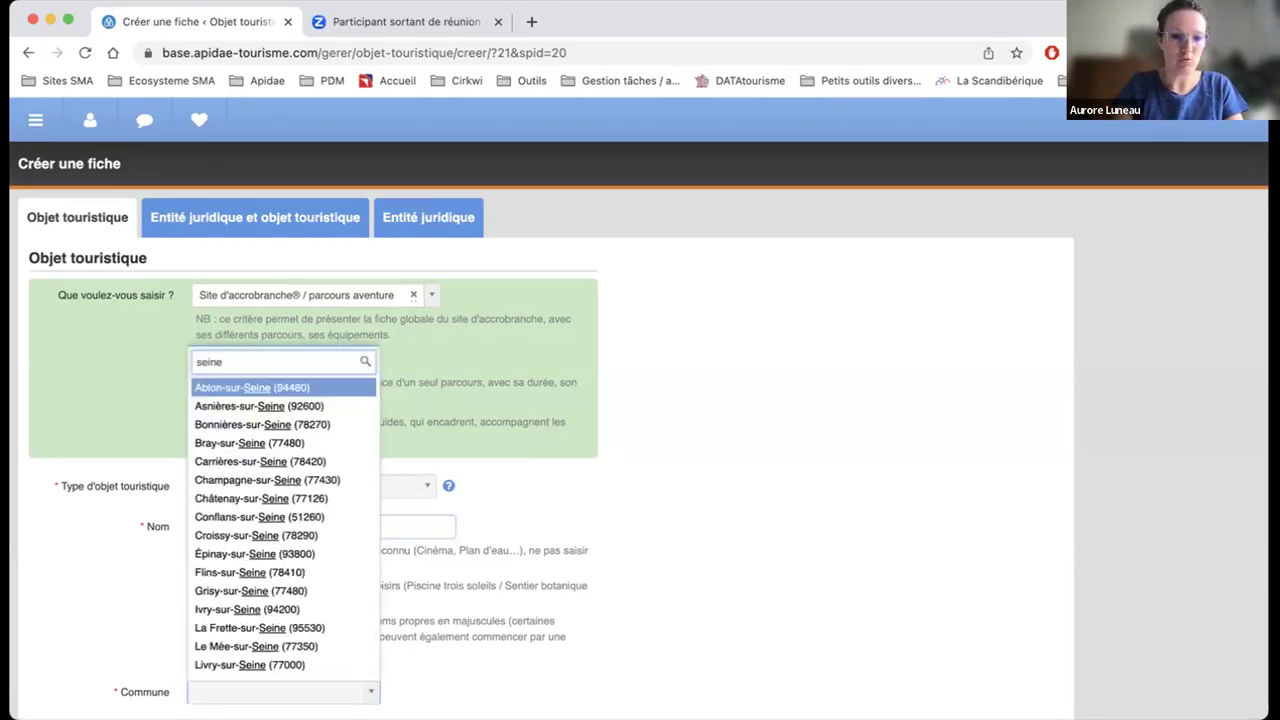
type(" port")
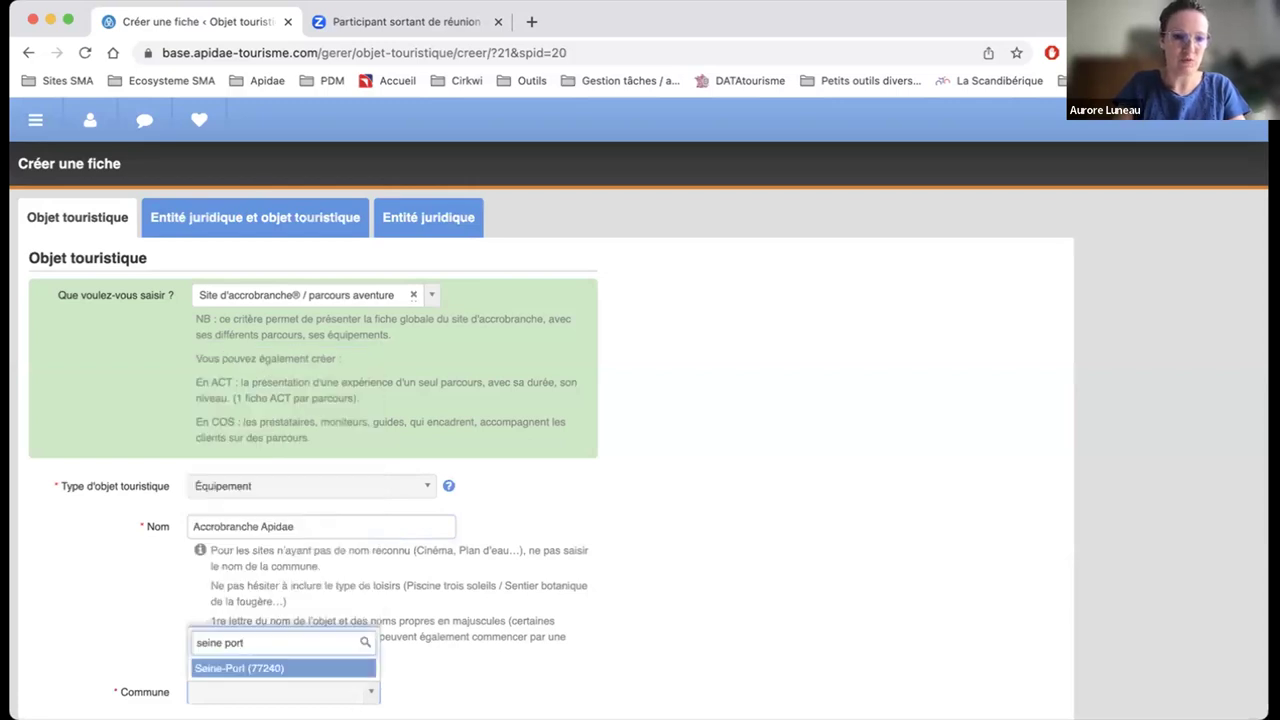
left_click(323, 667)
scroll(717, 583, "down", 3)
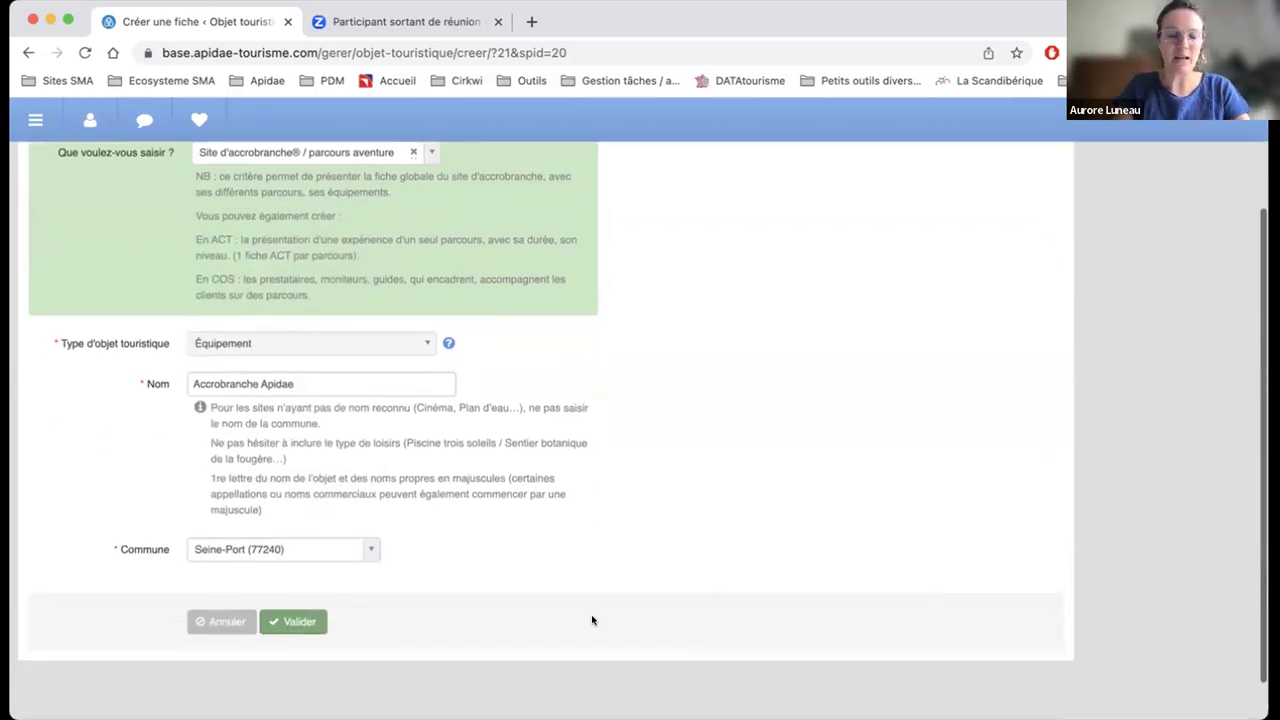
left_click(295, 622)
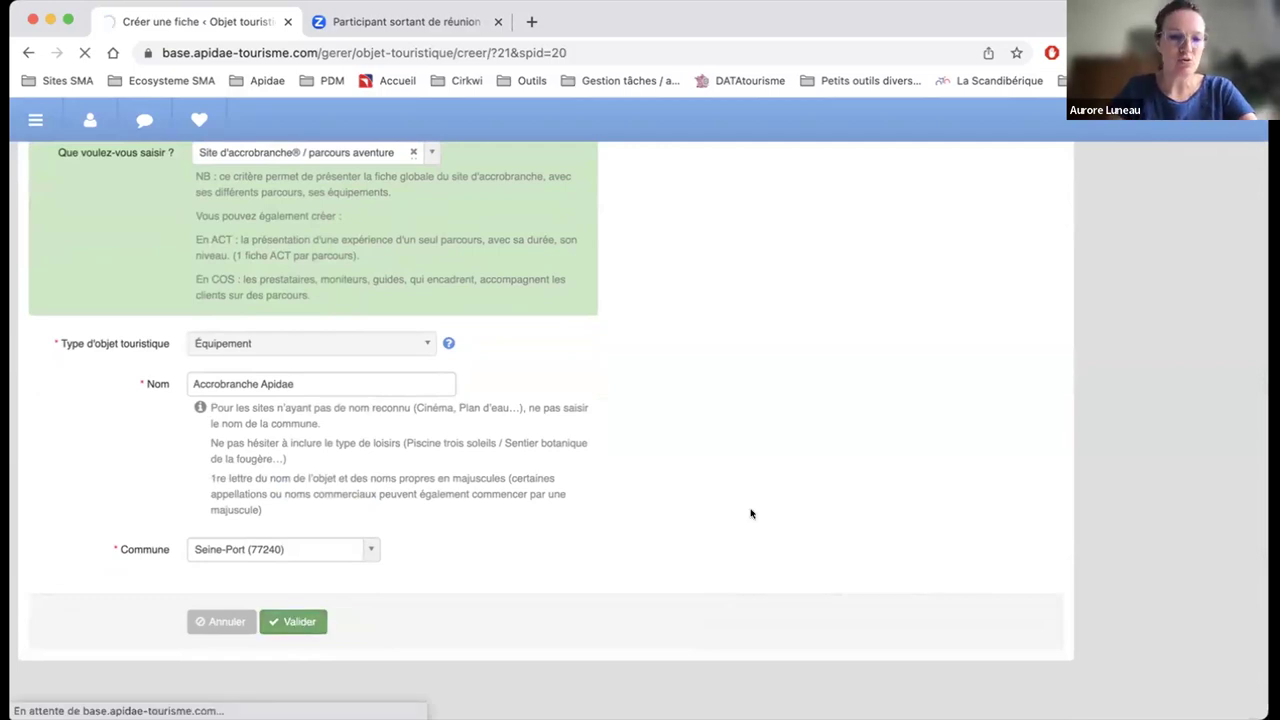
scroll(751, 513, "up", 1)
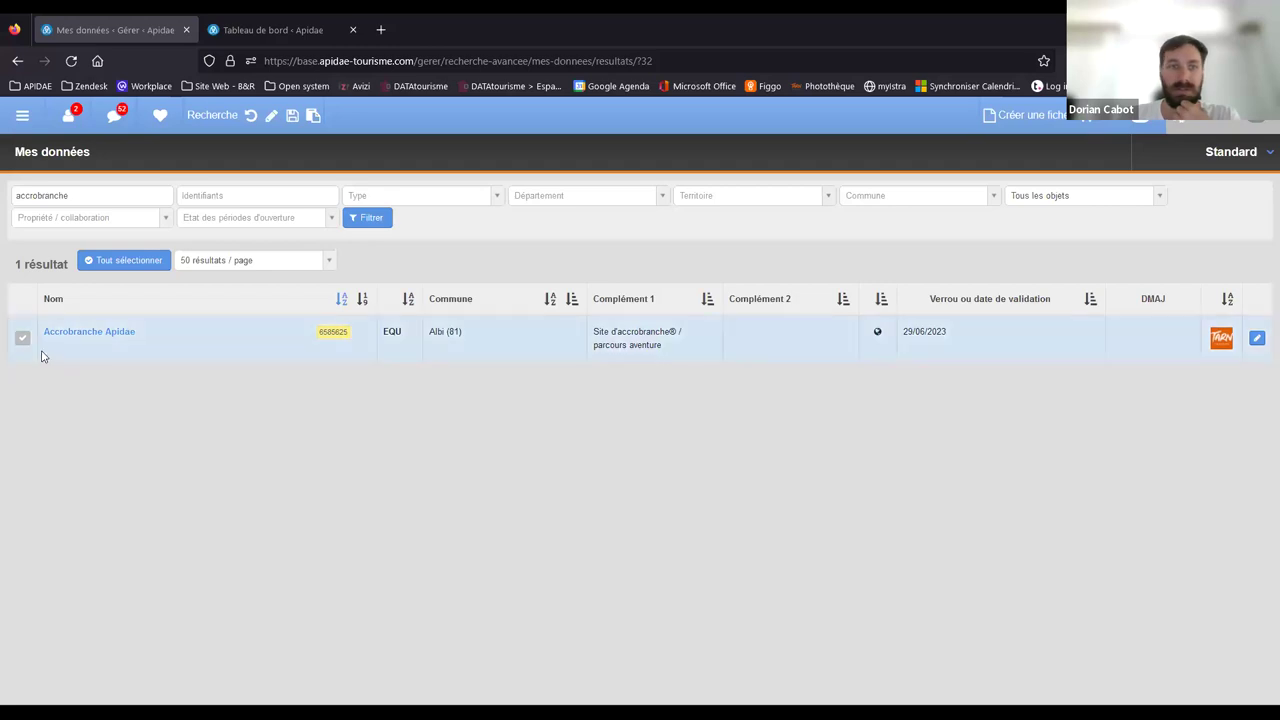
- Open the Accrobranche Apidae record in Albi for editing and launch its assisted entry (Saisie assistée)
left_click(85, 333)
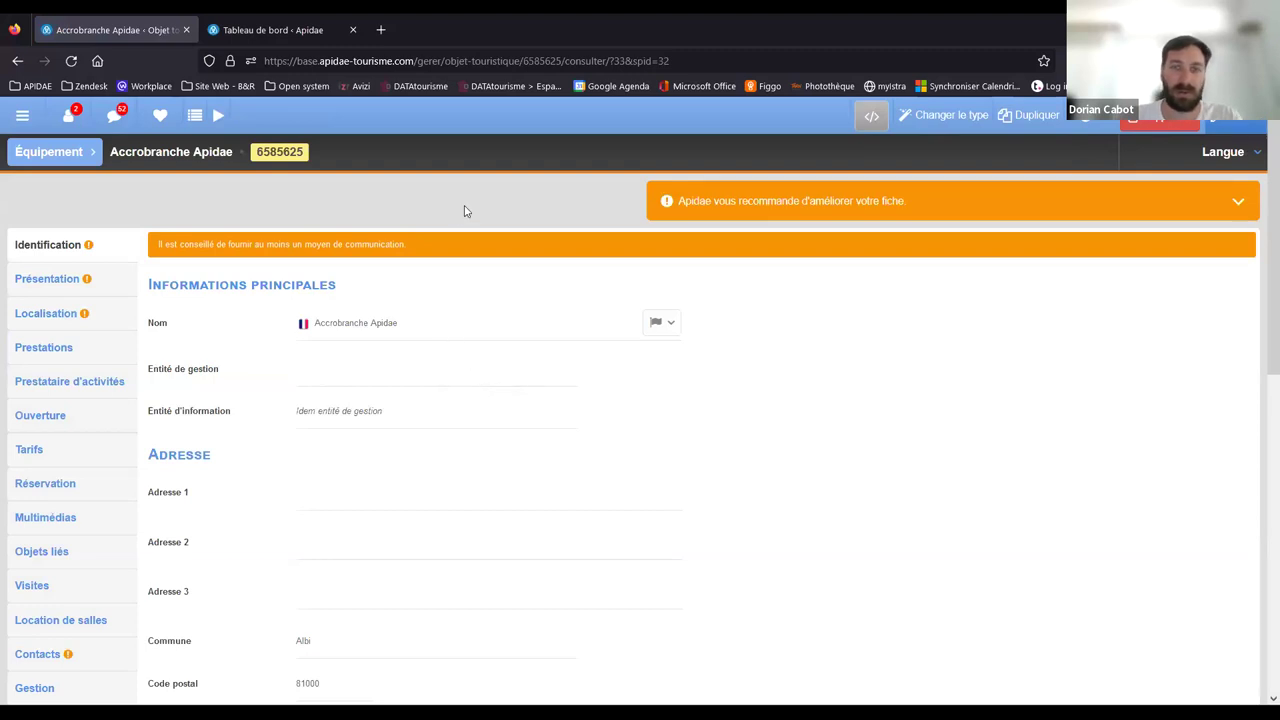
left_click(1237, 124)
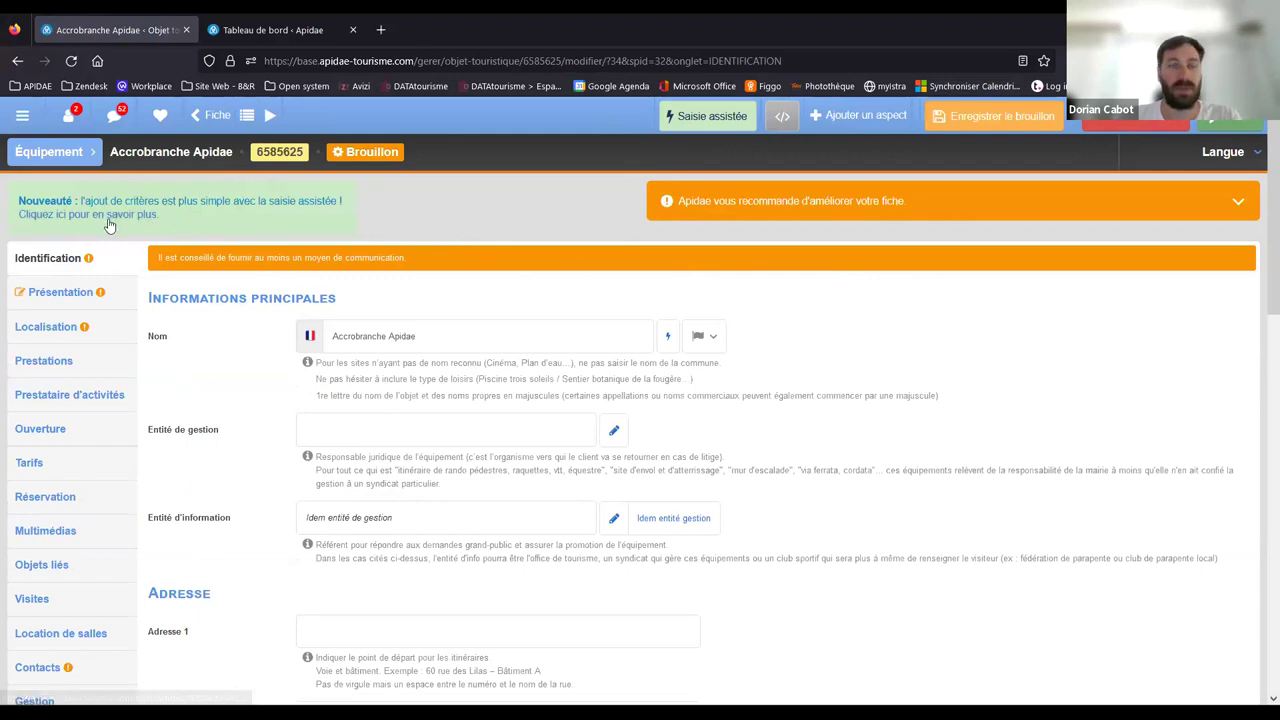
left_click(708, 120)
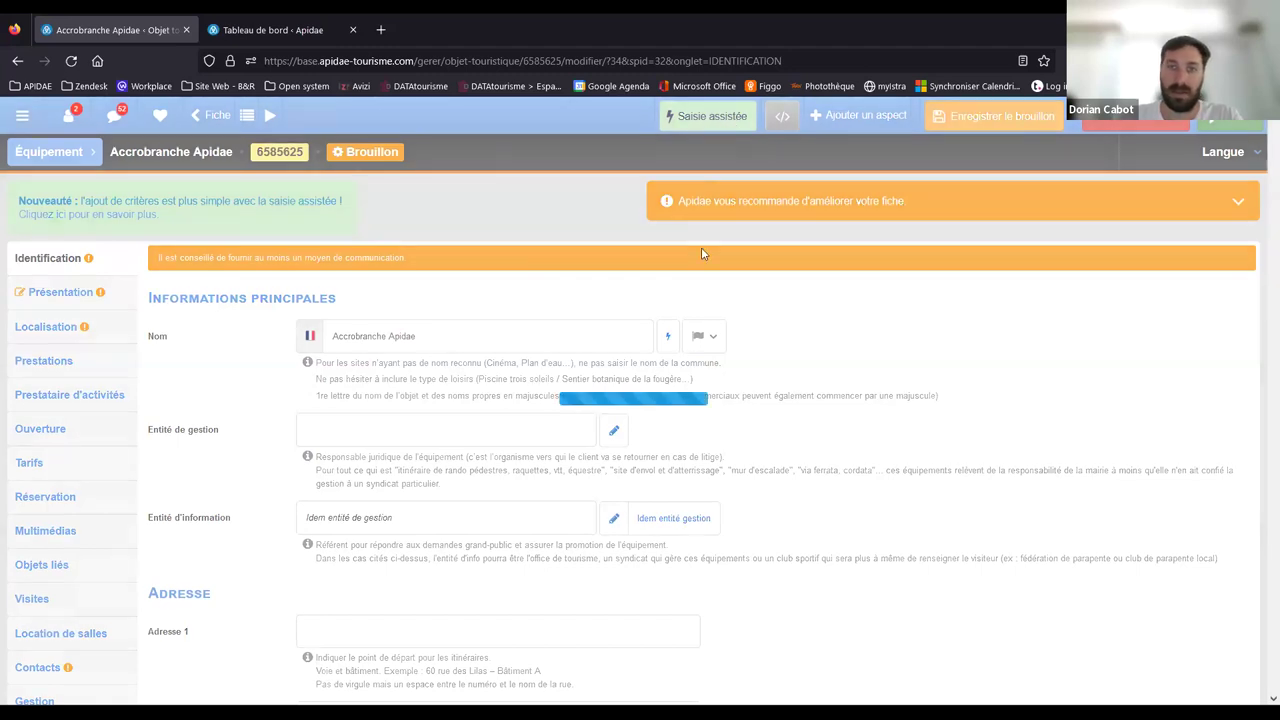
- Add the criteria Location de matériel (PrestationService) and Aire de pique-nique (PrestationEquipement) in the assisted entry
left_click(609, 414)
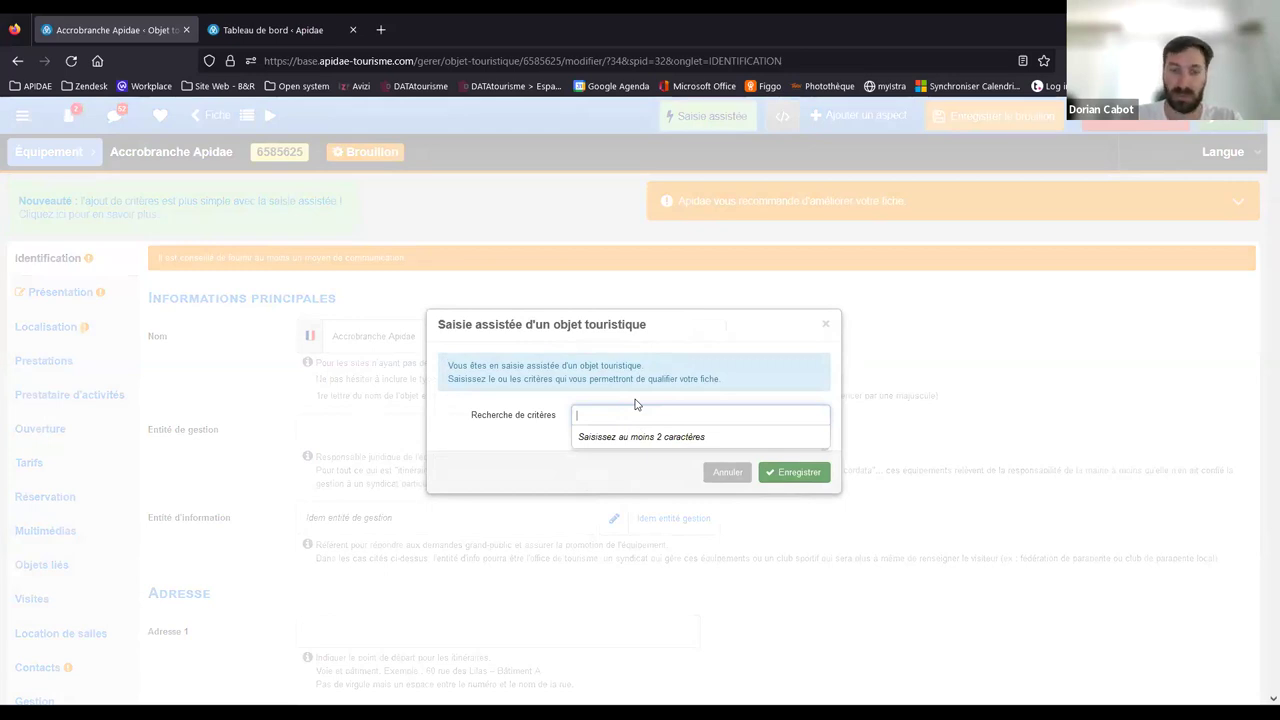
type("lo")
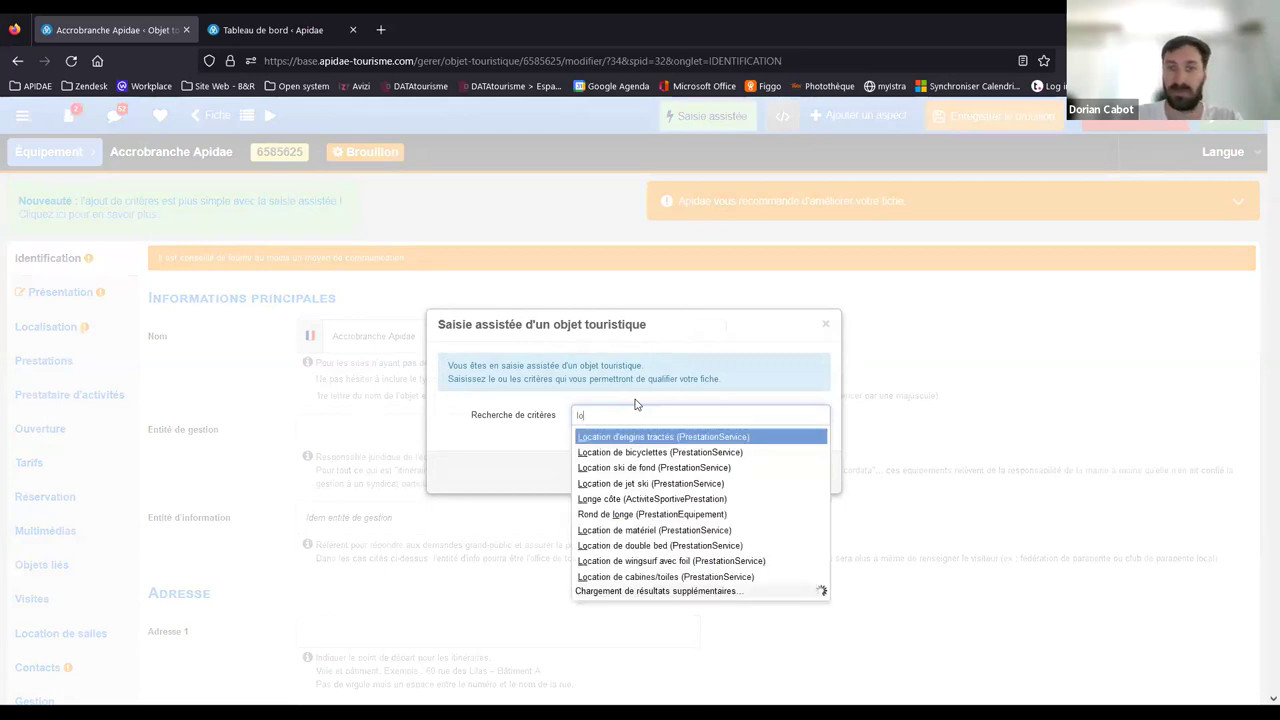
type("cation ma")
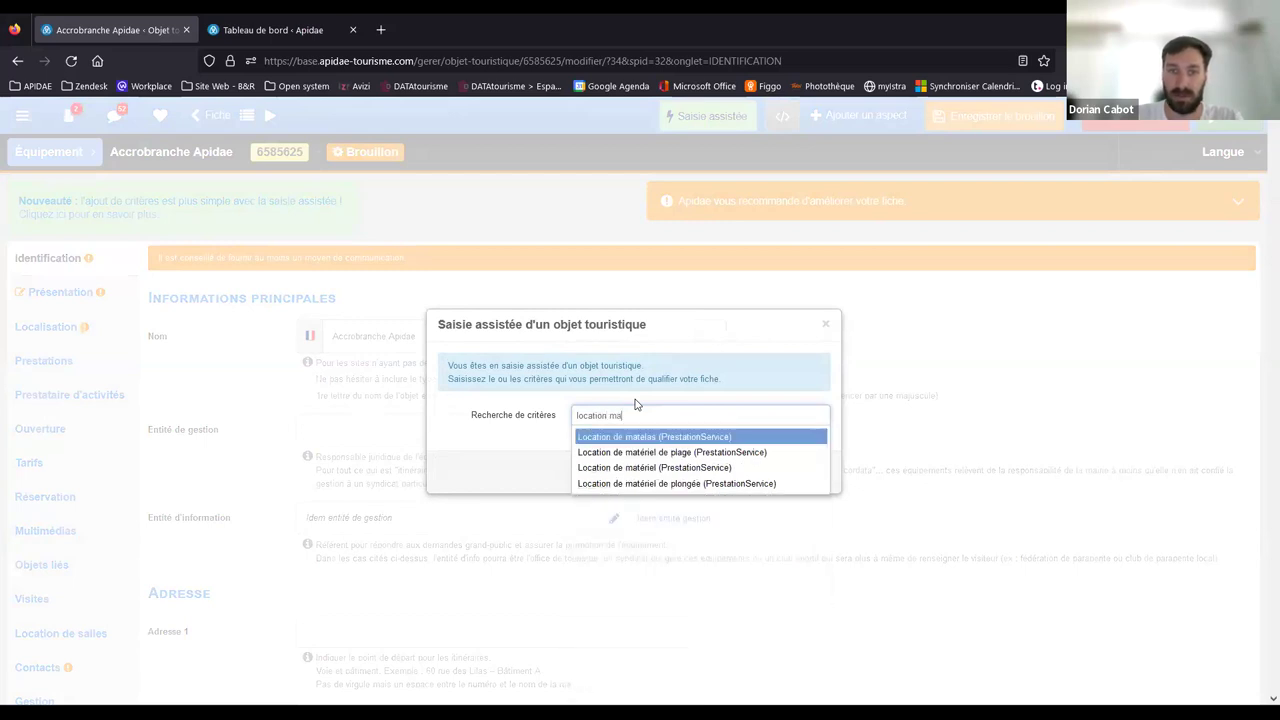
left_click(637, 468)
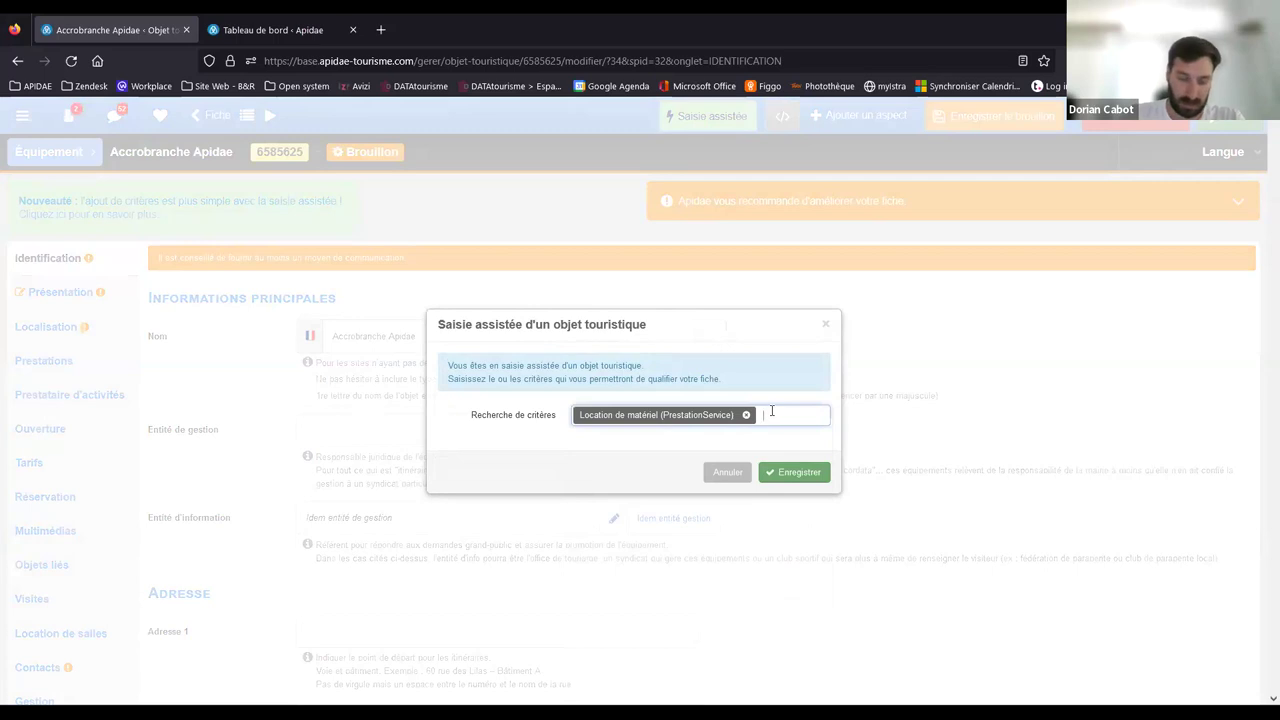
type("piqu")
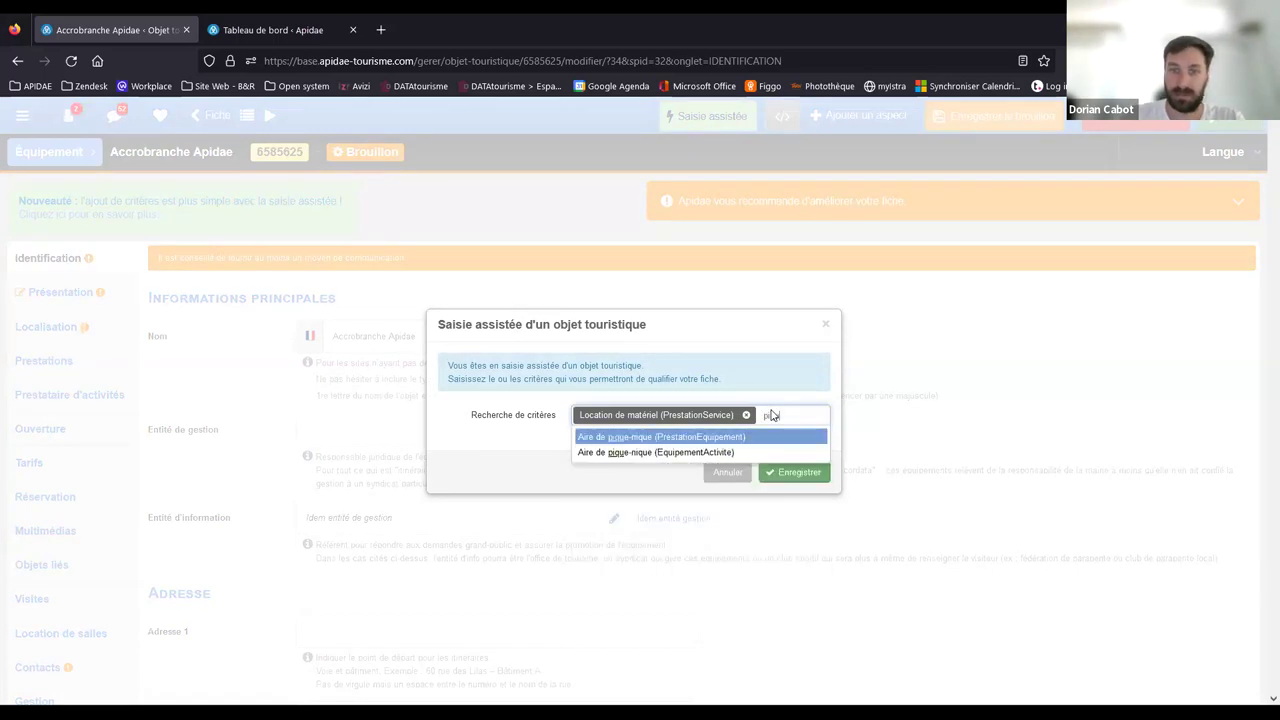
left_click(710, 440)
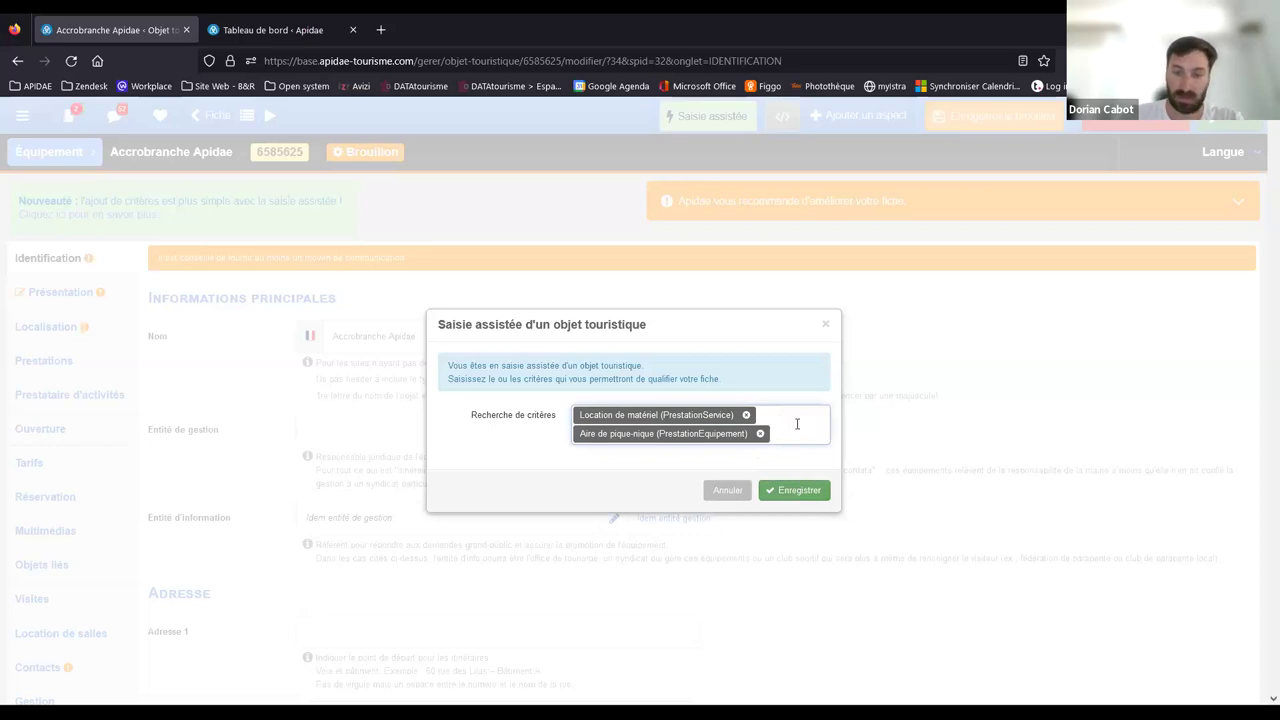
- Add the criteria Mur d'escalade à l'extérieur (PrestationEquipement) and Réservation obligatoire (PrestationService) to the assisted entry
type("es")
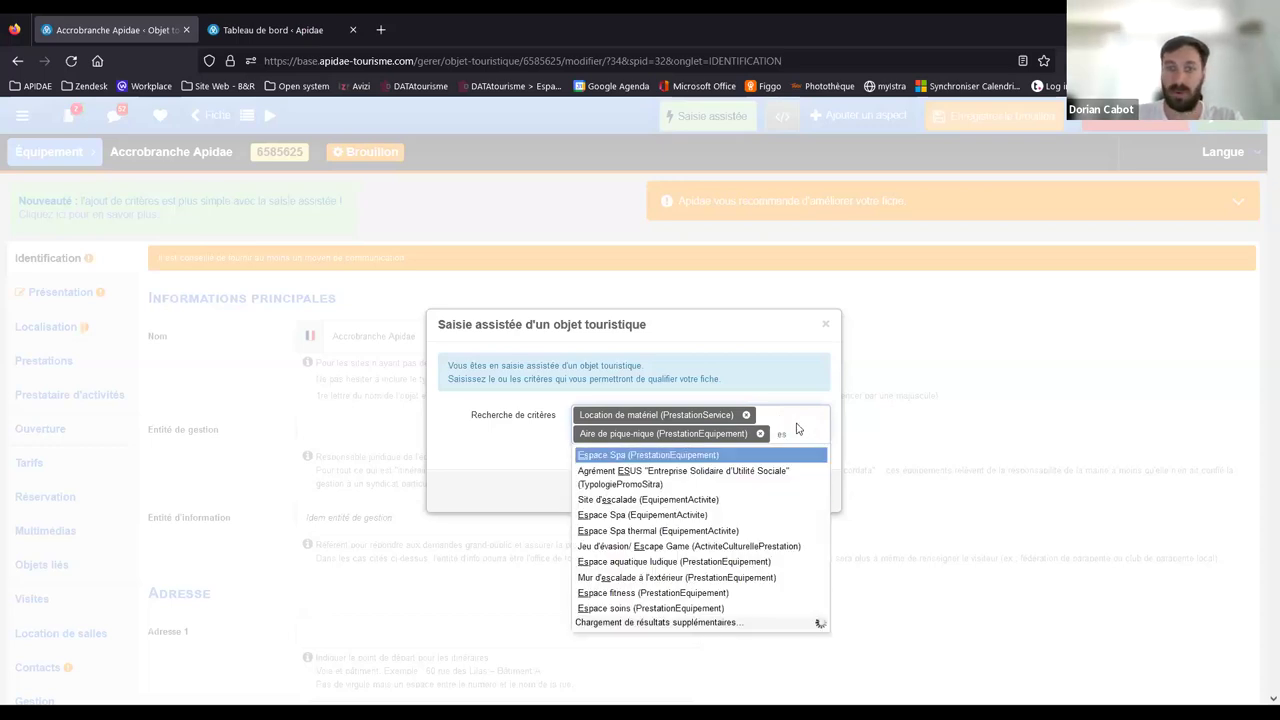
type("cale")
key("BackSpace")
type("ala")
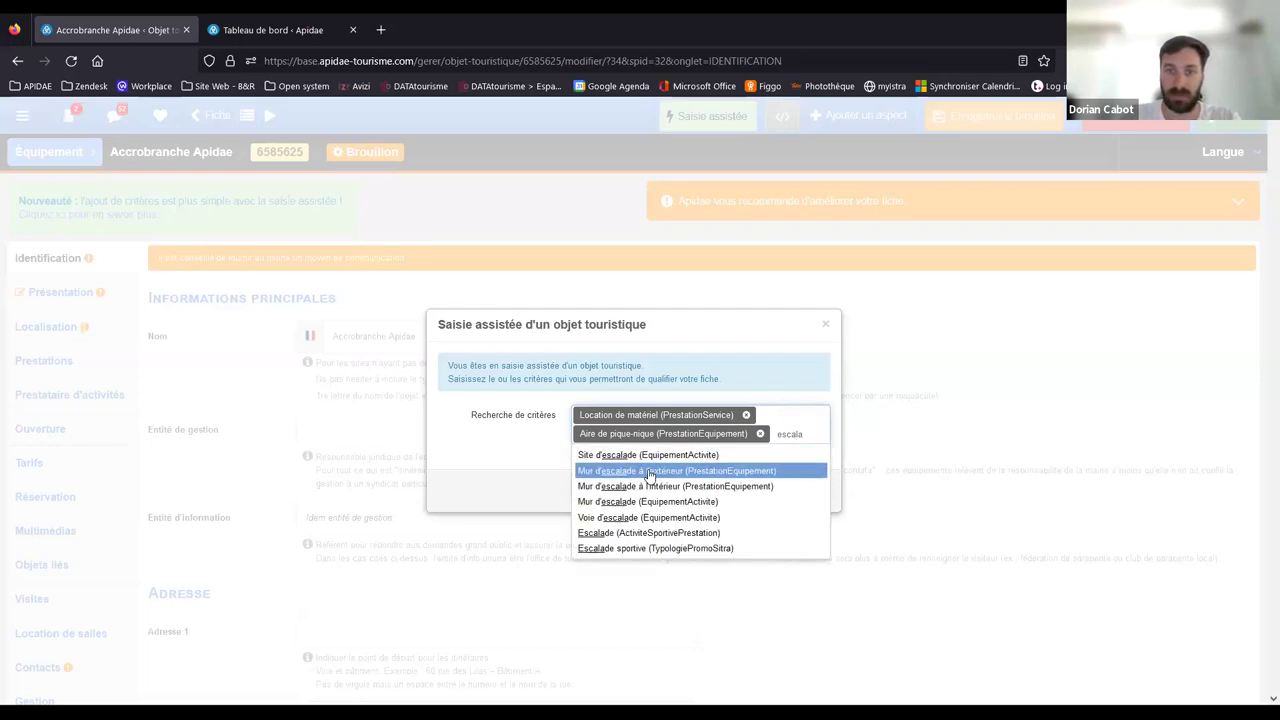
left_click(652, 472)
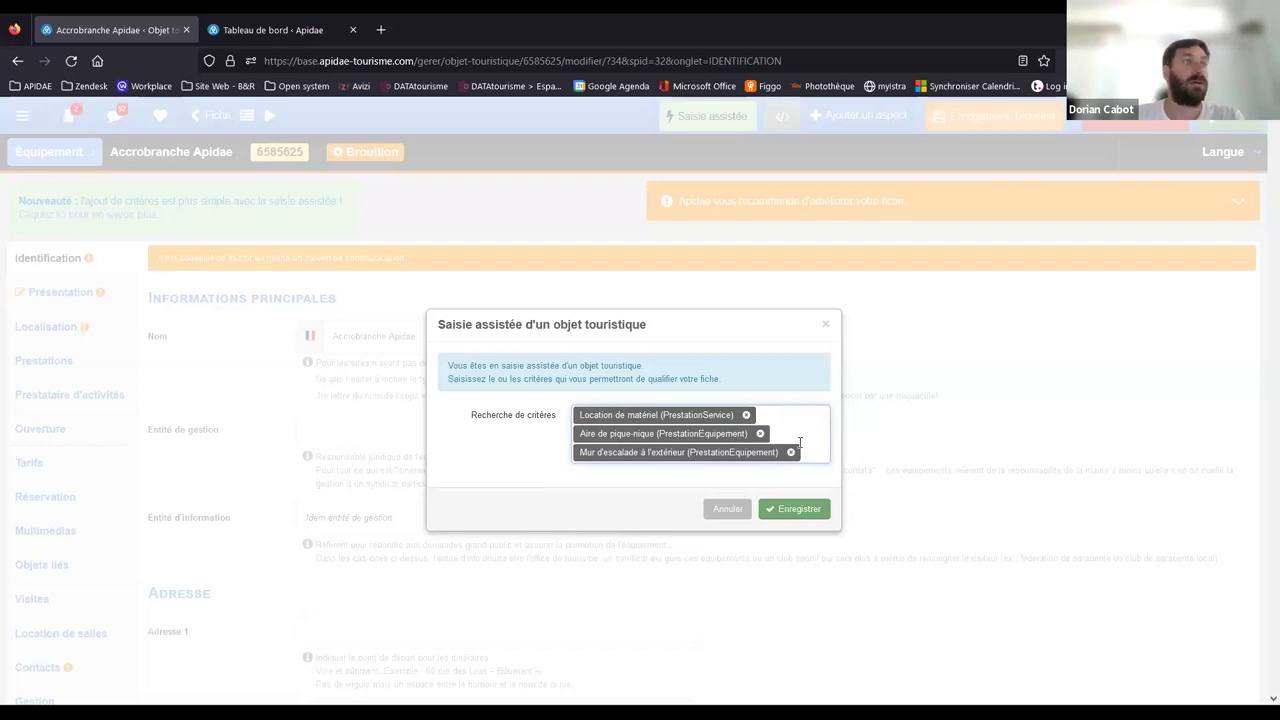
type("reser")
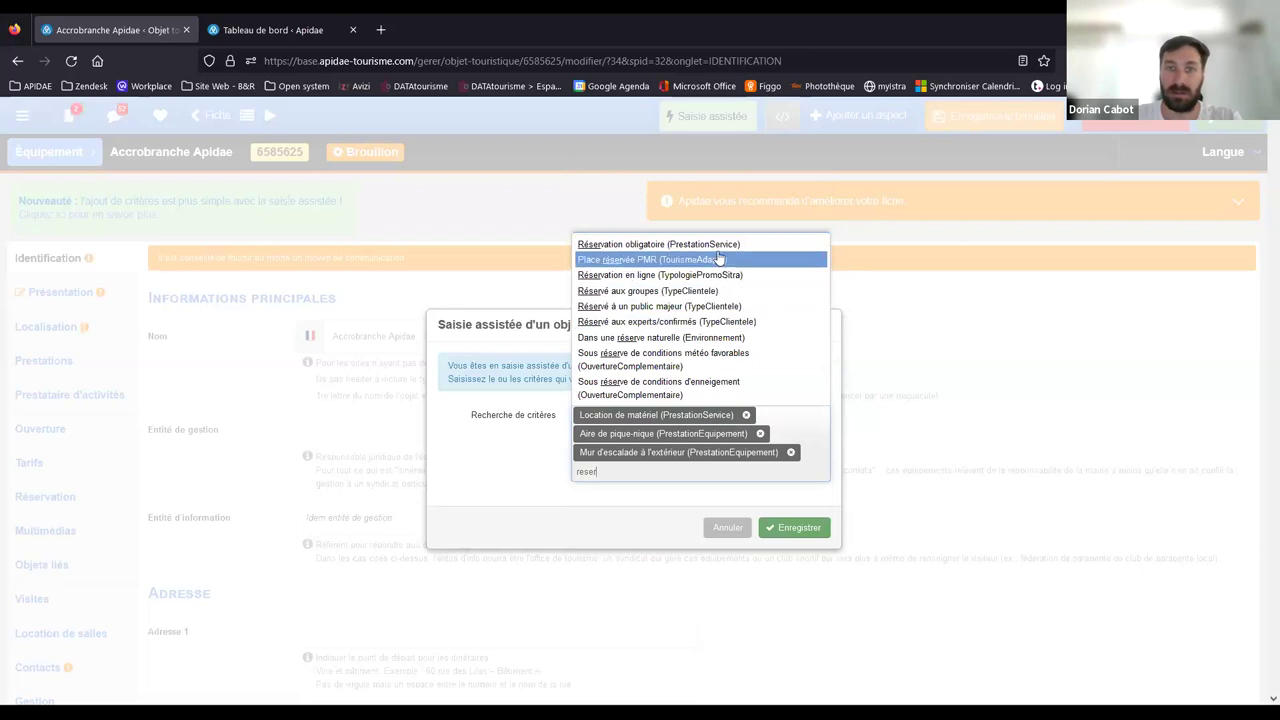
left_click(644, 246)
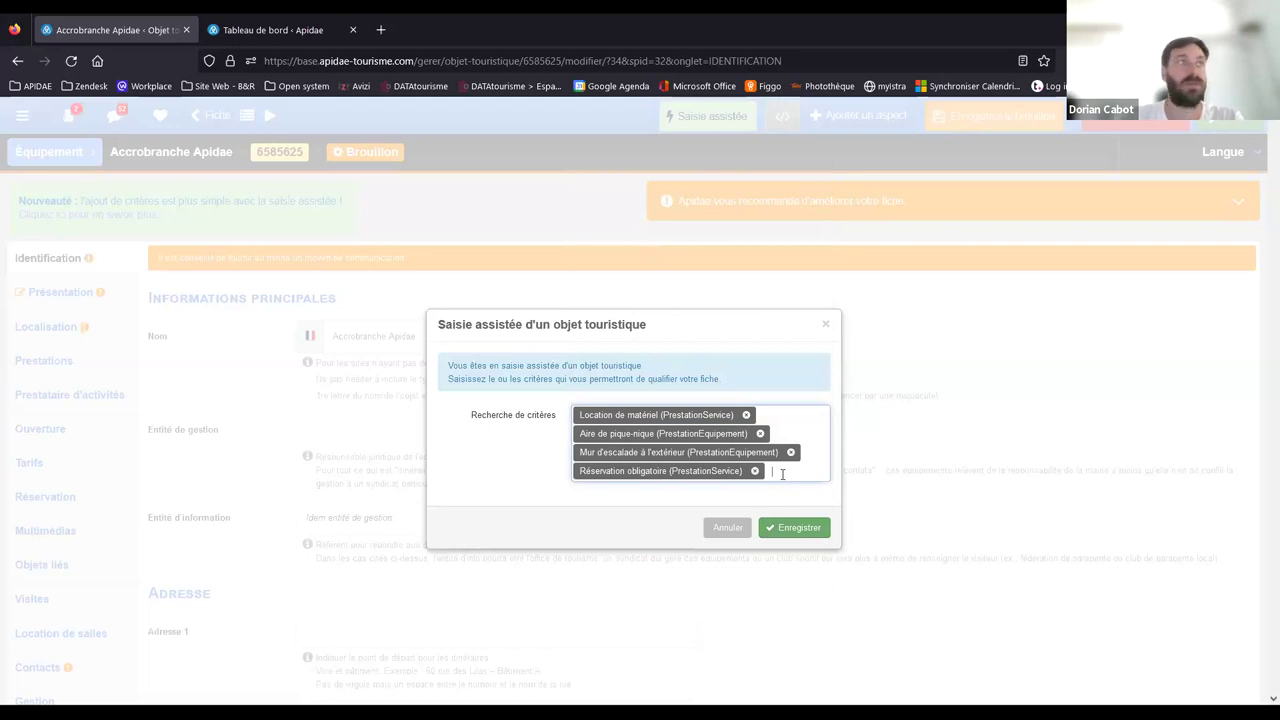
- Add the criteria Qualité Tourisme™ and En plein air (TypologiePromoSitra), and save the assisted entry
type("qu")
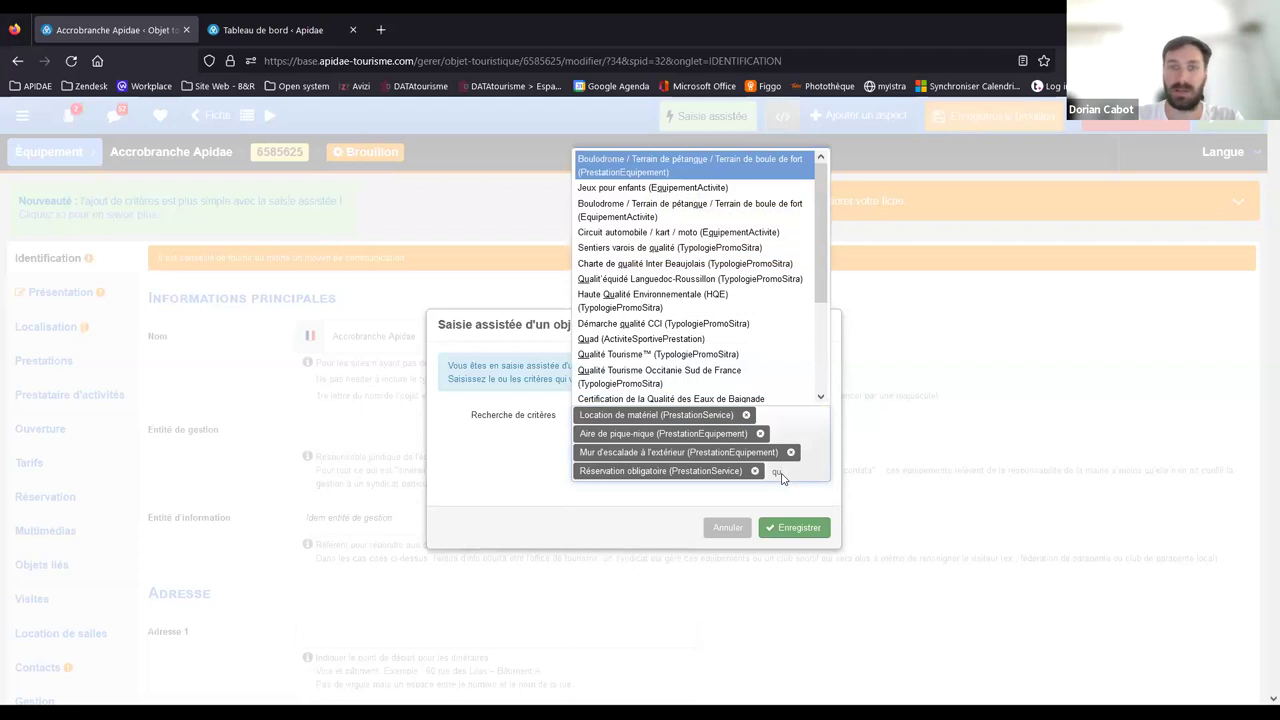
type("alité")
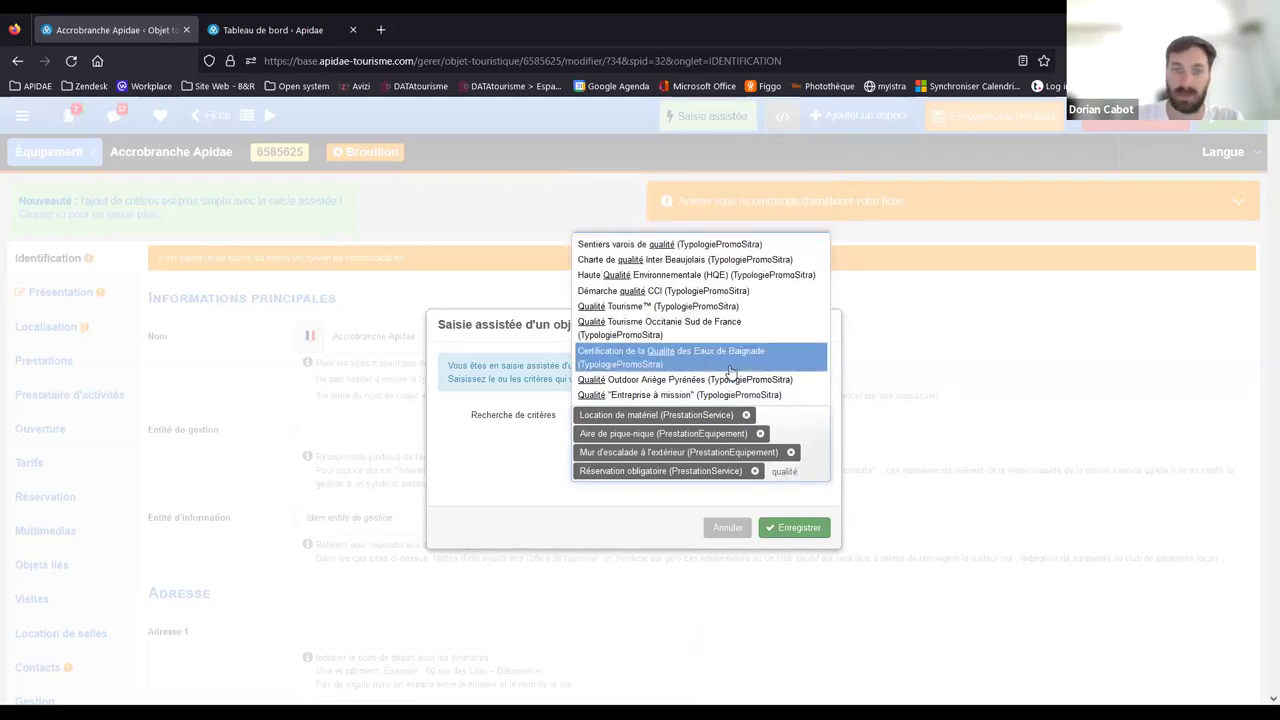
left_click(676, 306)
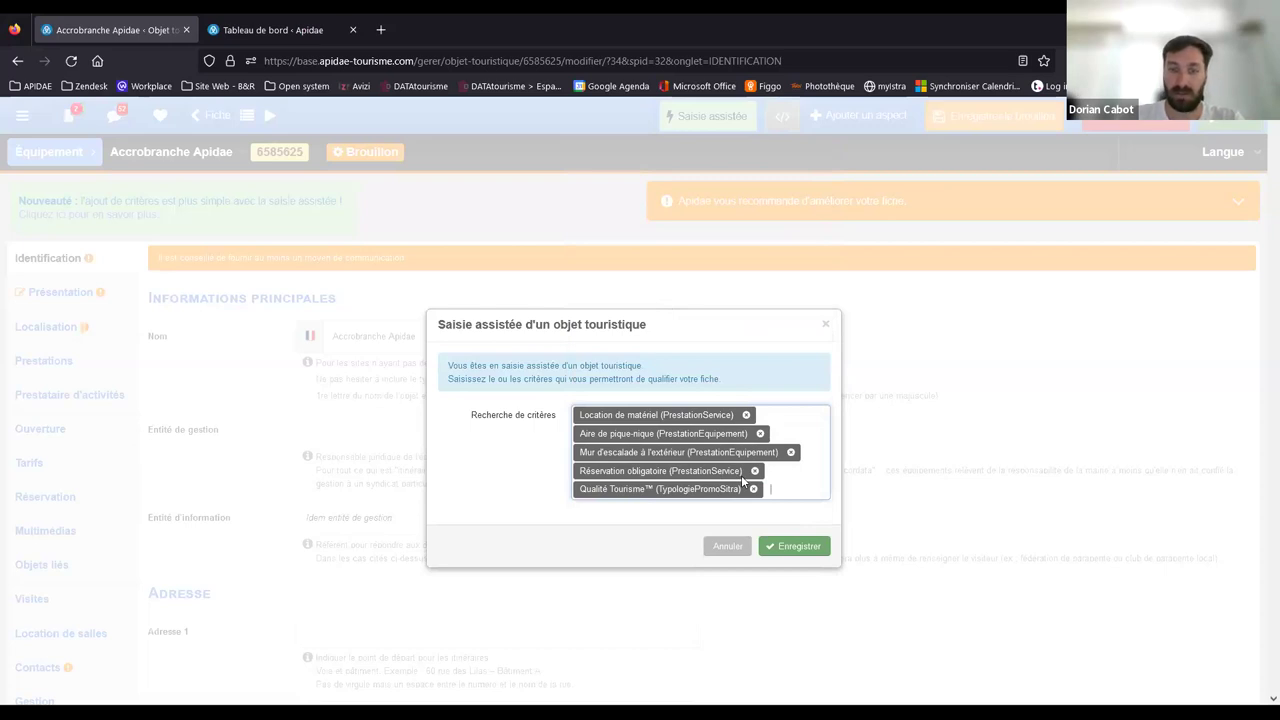
type("plein")
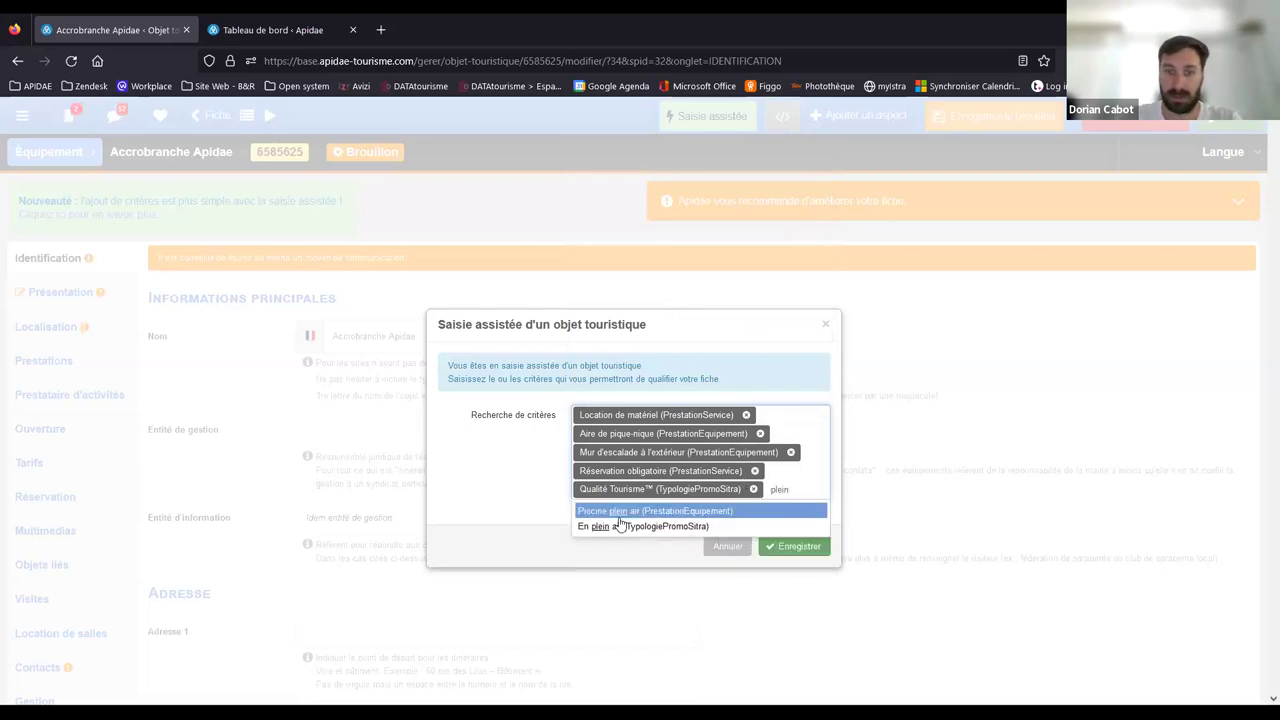
left_click(607, 530)
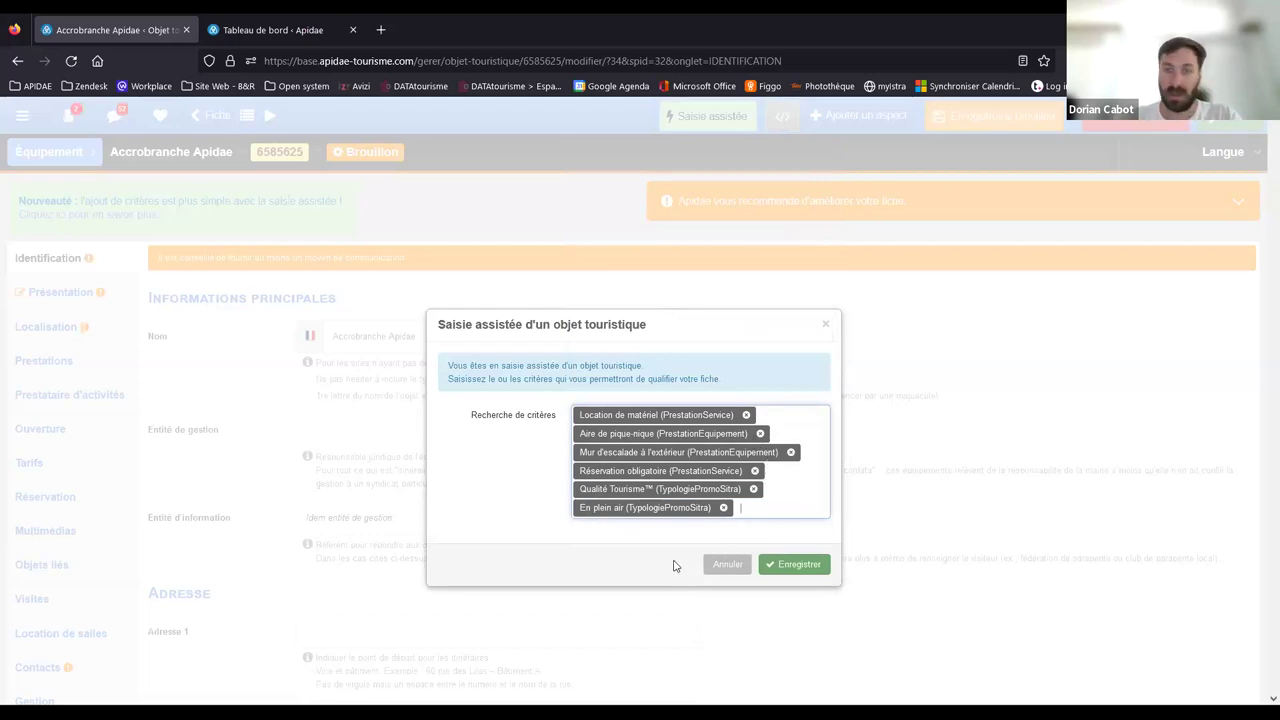
left_click(788, 570)
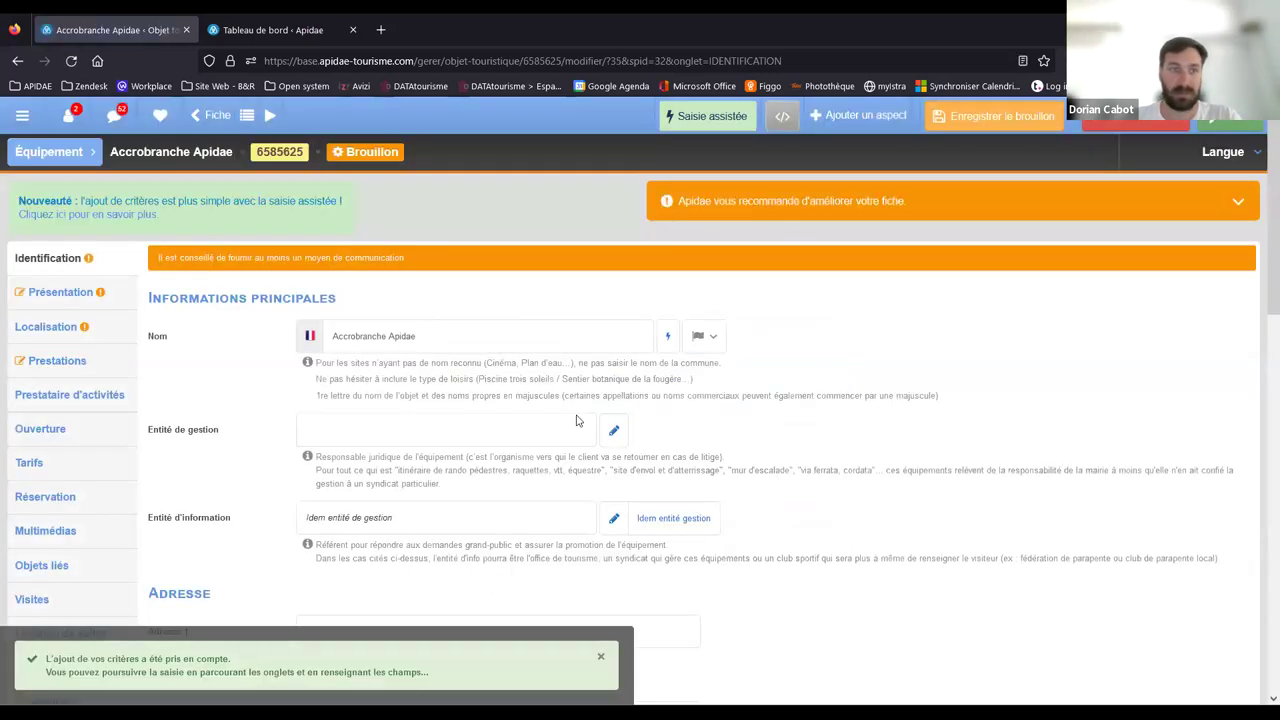
- Check the added criteria in the record's Prestations and Gestion sections
scroll(100, 390, "down", 3)
scroll(60, 260, "up", 2)
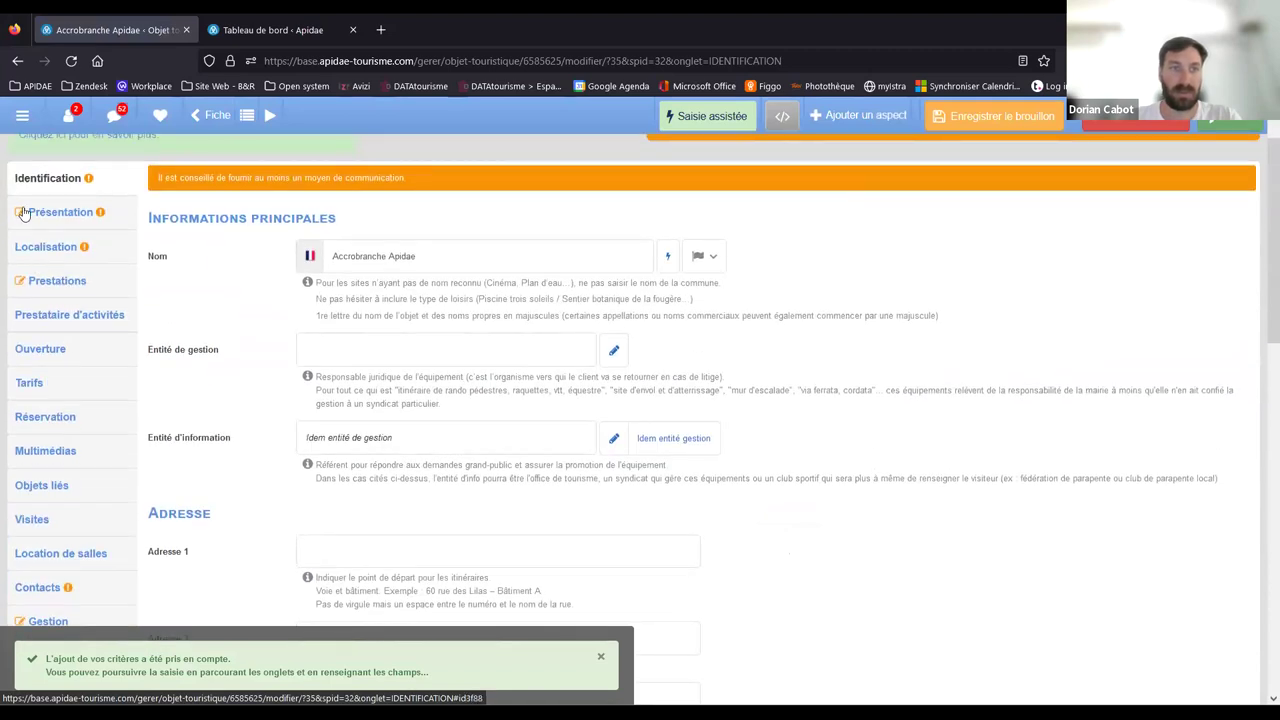
scroll(45, 380, "down", 2)
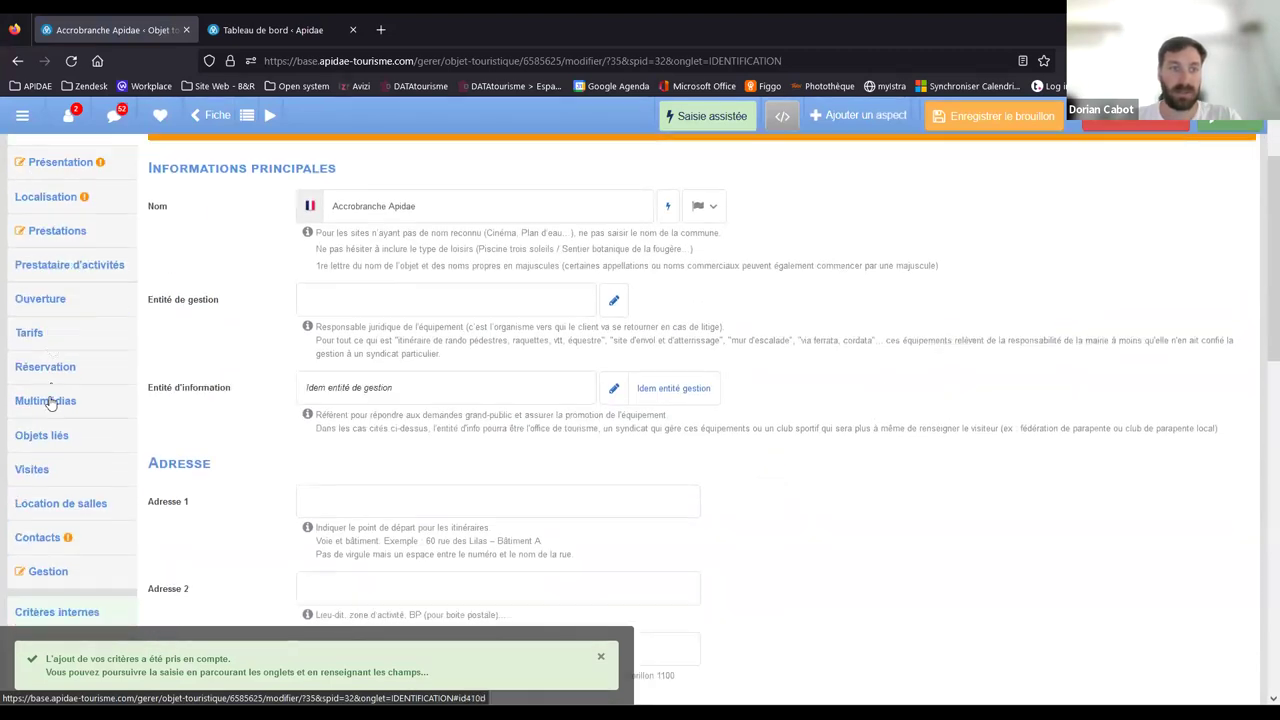
scroll(35, 390, "up", 5)
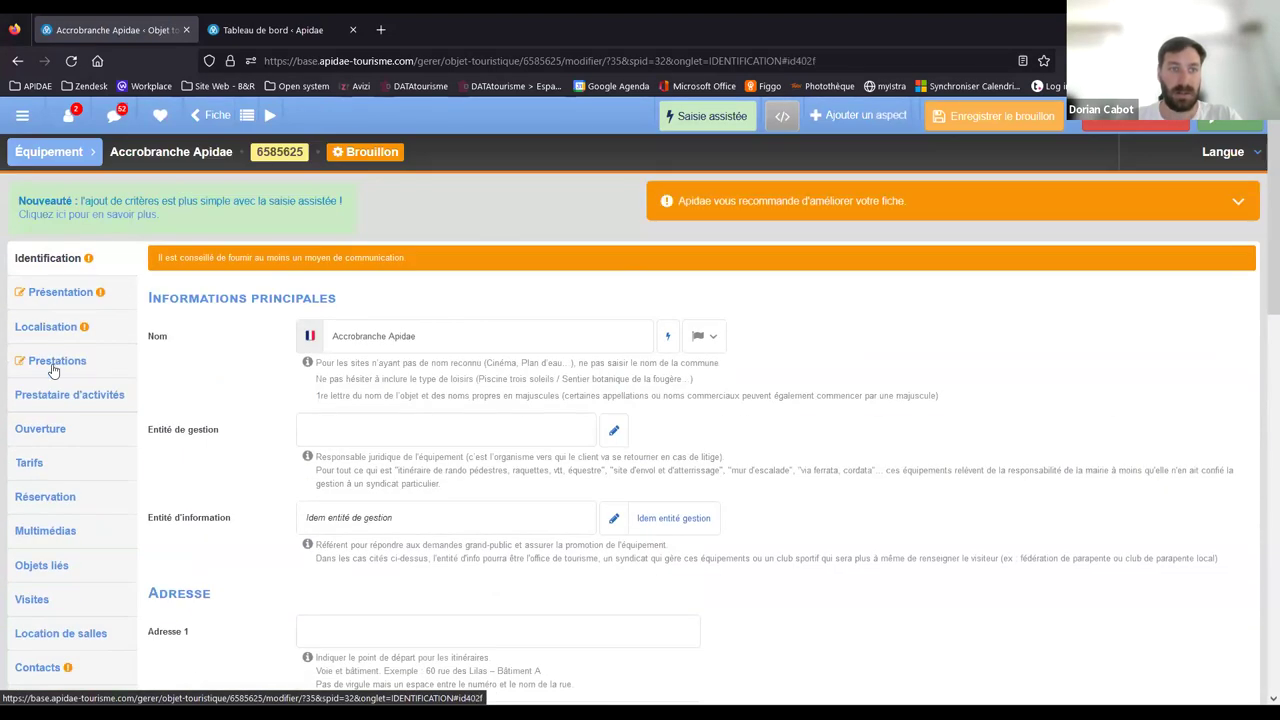
left_click(57, 360)
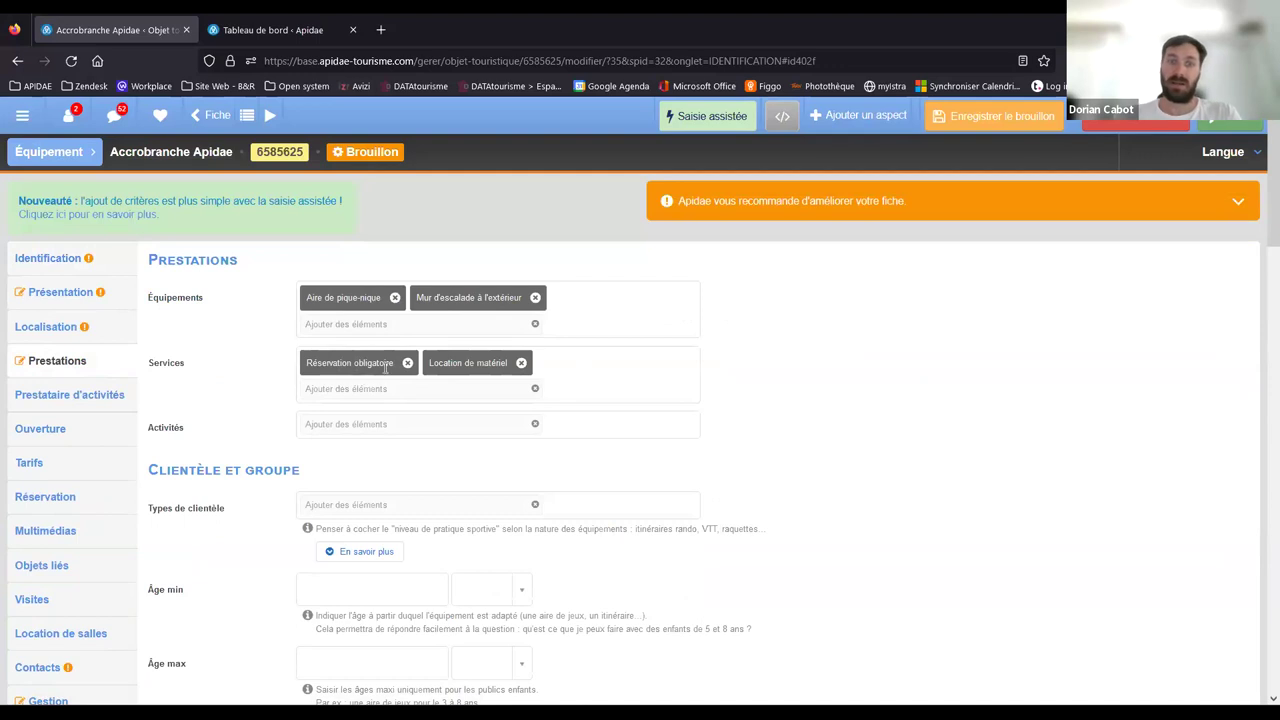
scroll(75, 470, "down", 8)
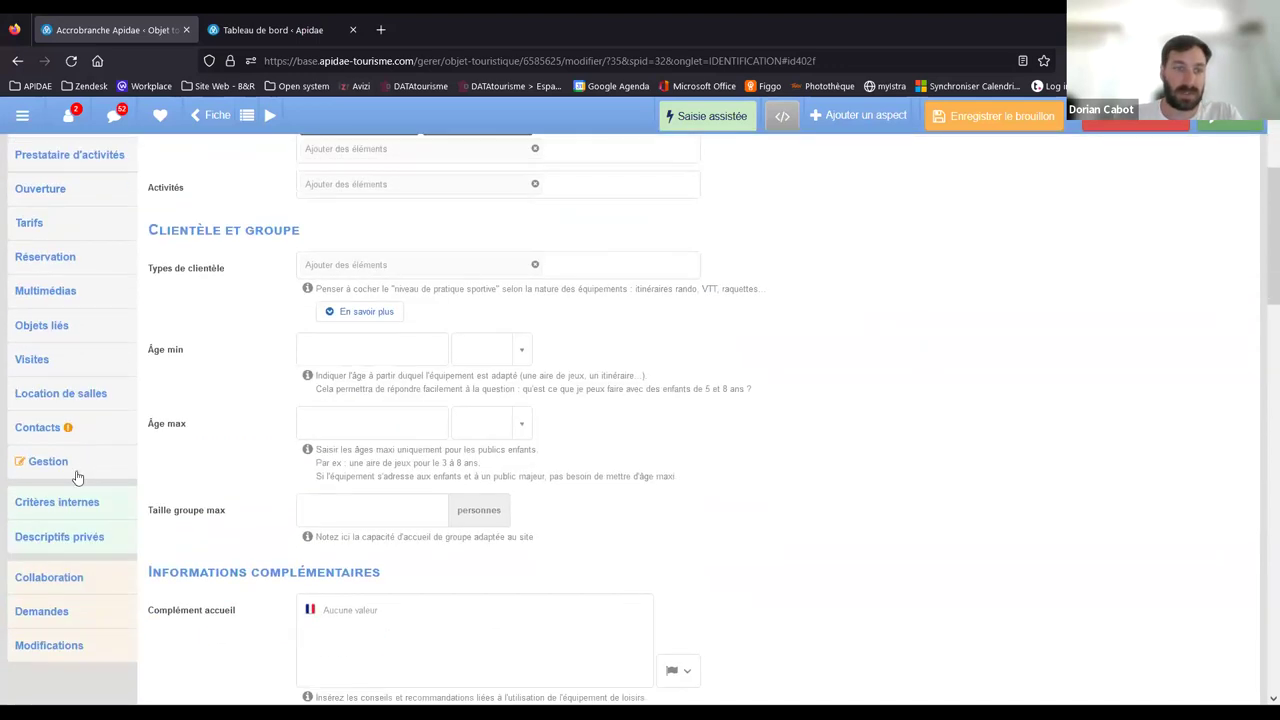
left_click(62, 462)
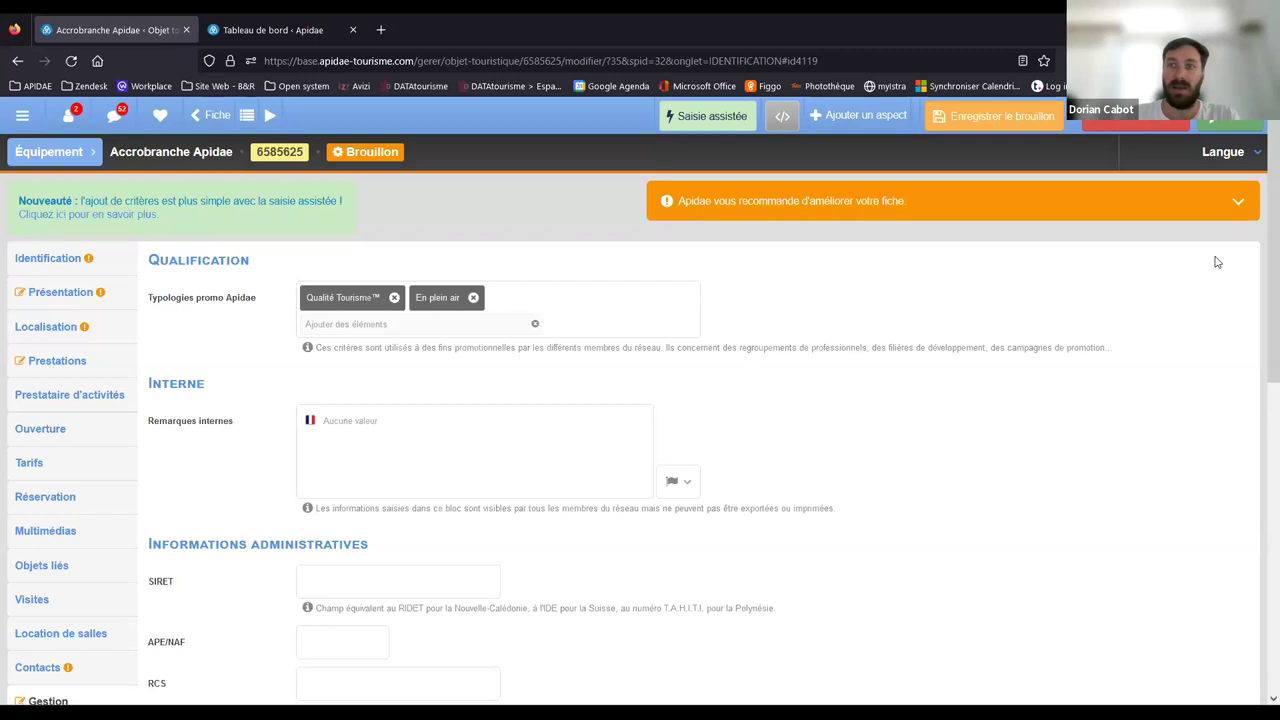
- Search for "spa" in a new assisted entry, choose Bains à remous (PrestationEquipement), and save it to the record
left_click(713, 120)
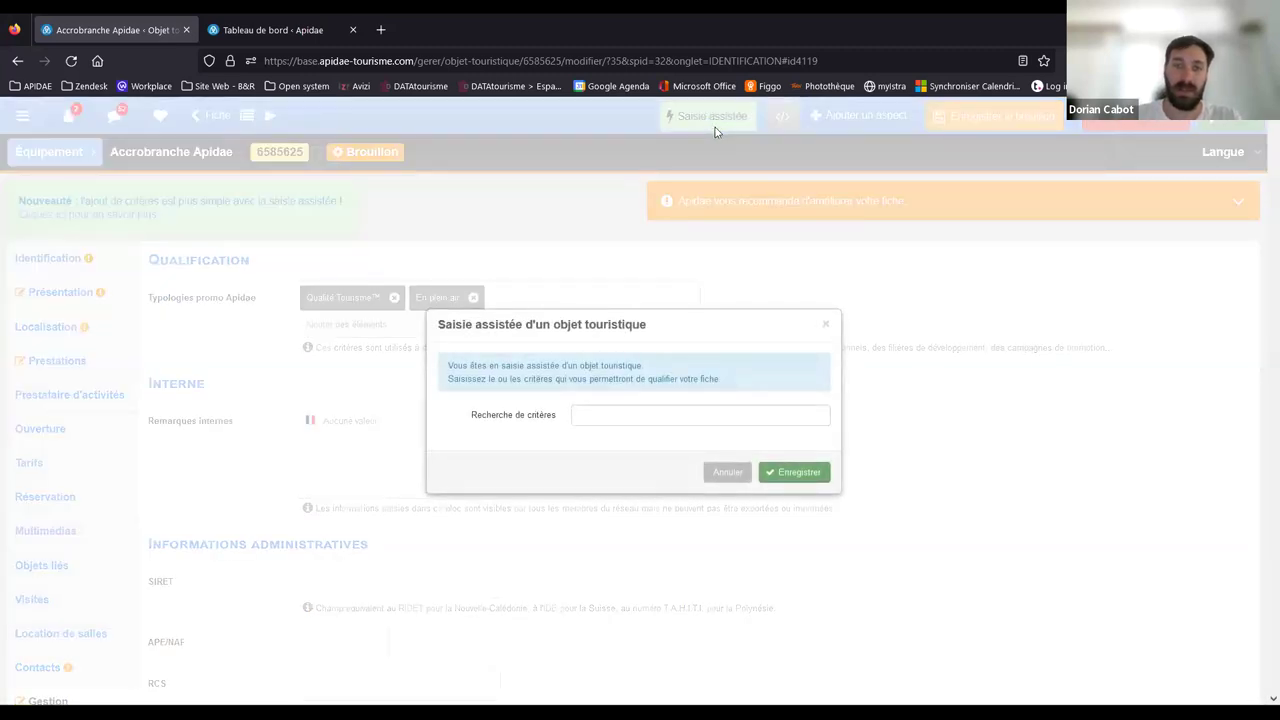
left_click(630, 414)
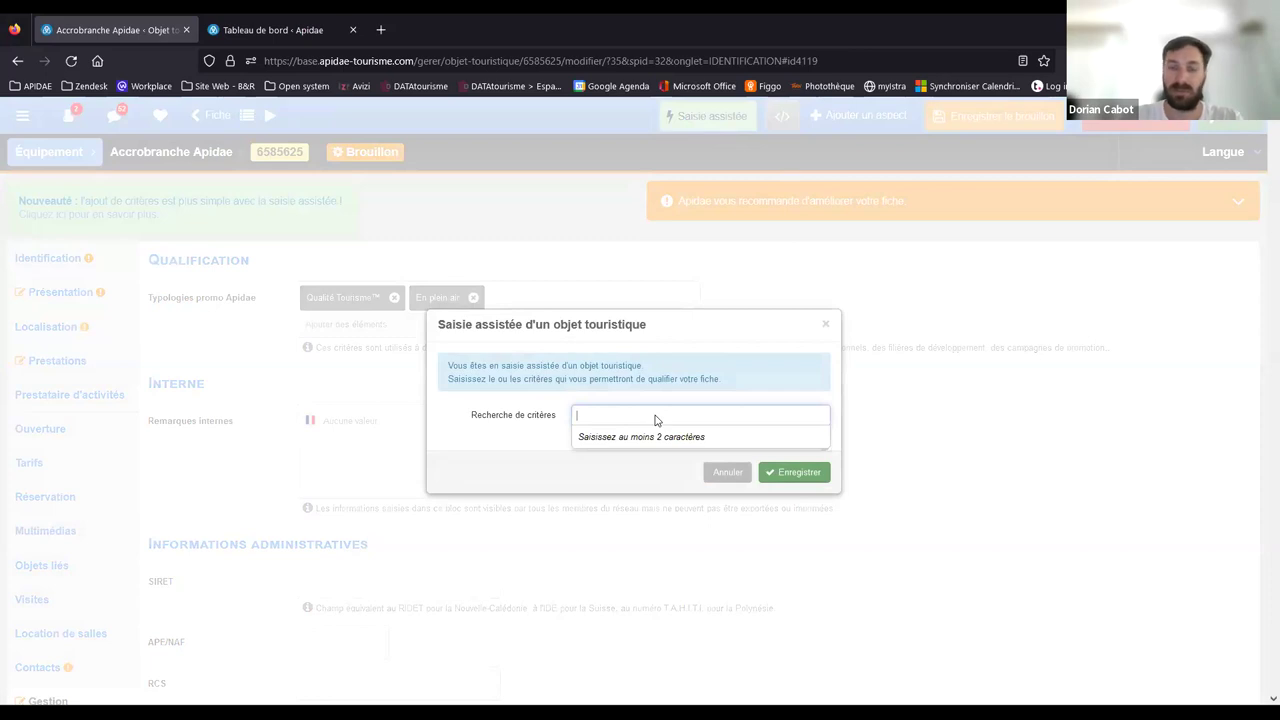
type("spa")
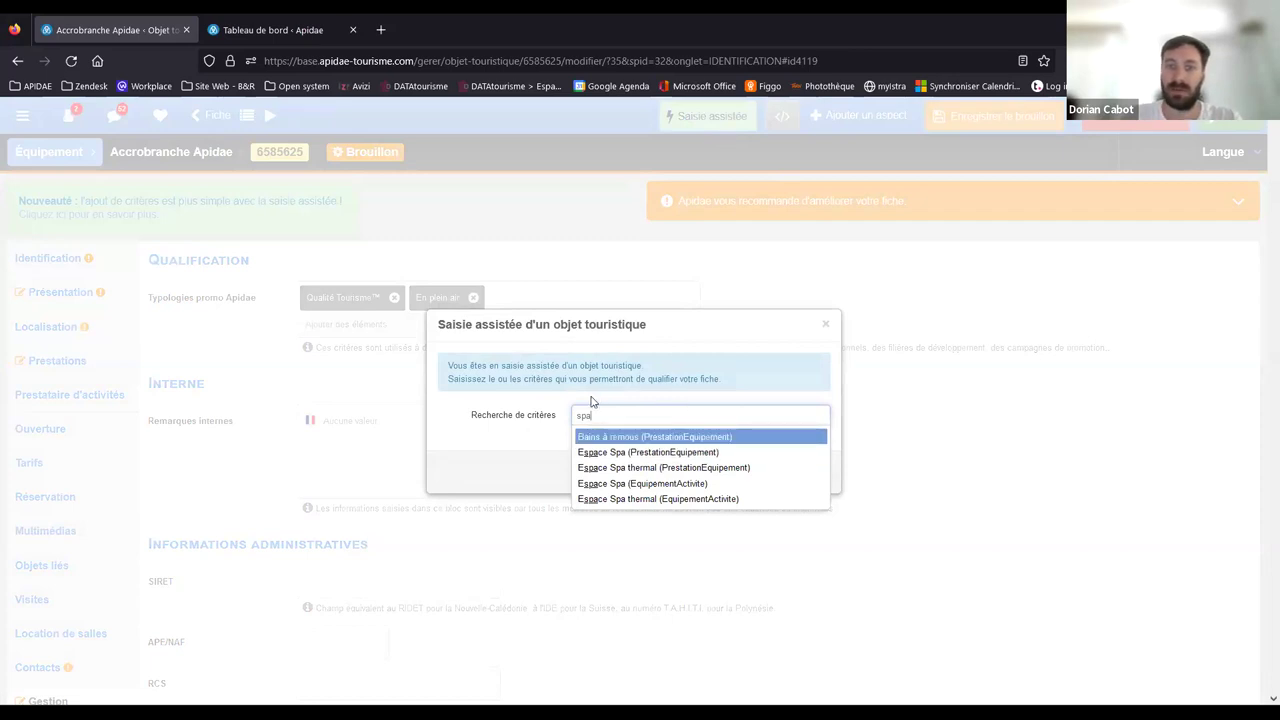
left_click(627, 439)
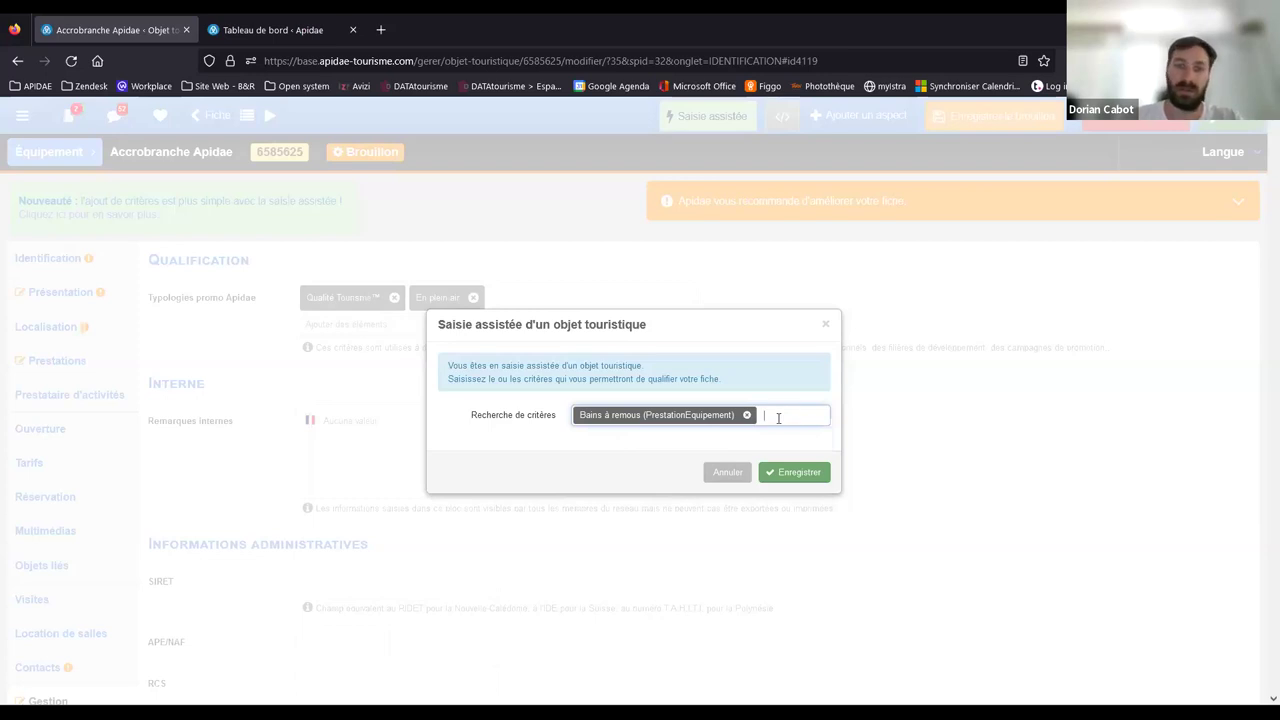
left_click(775, 472)
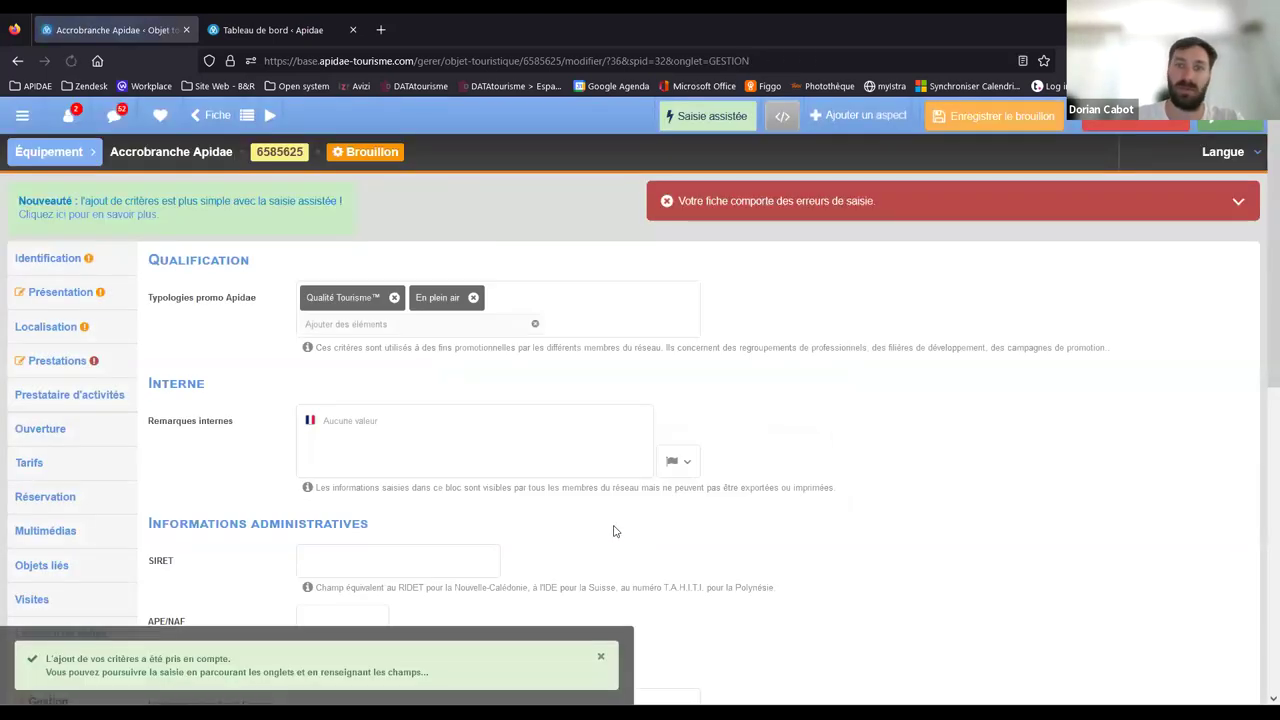
- Expand the record's entry errors and remove the forbidden criterion Bains à remous
left_click(750, 210)
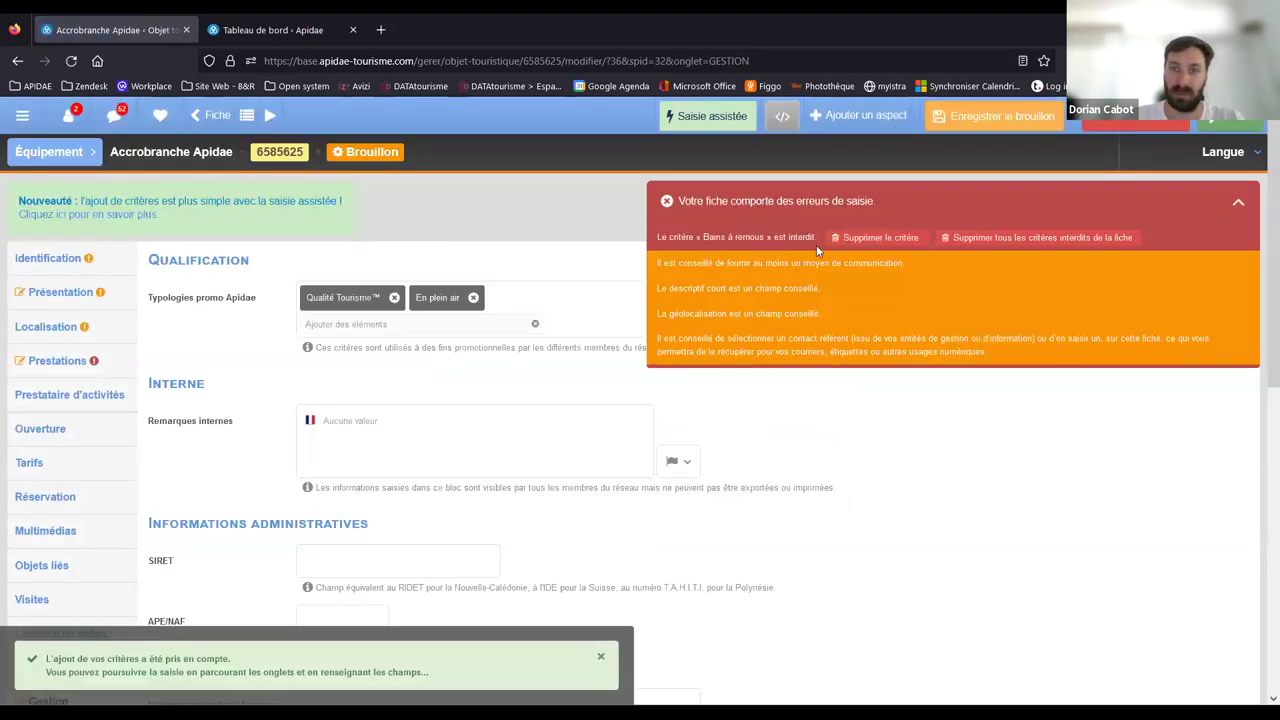
left_click_drag(686, 238, 814, 237)
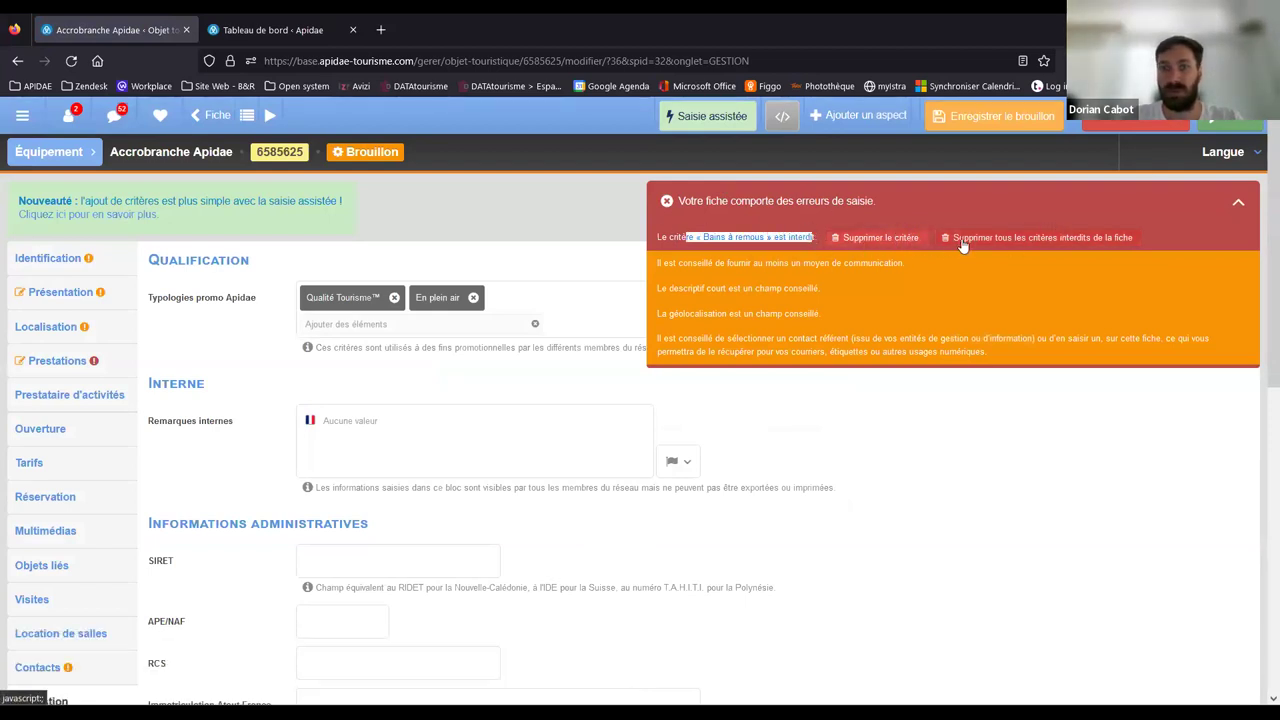
left_click(906, 246)
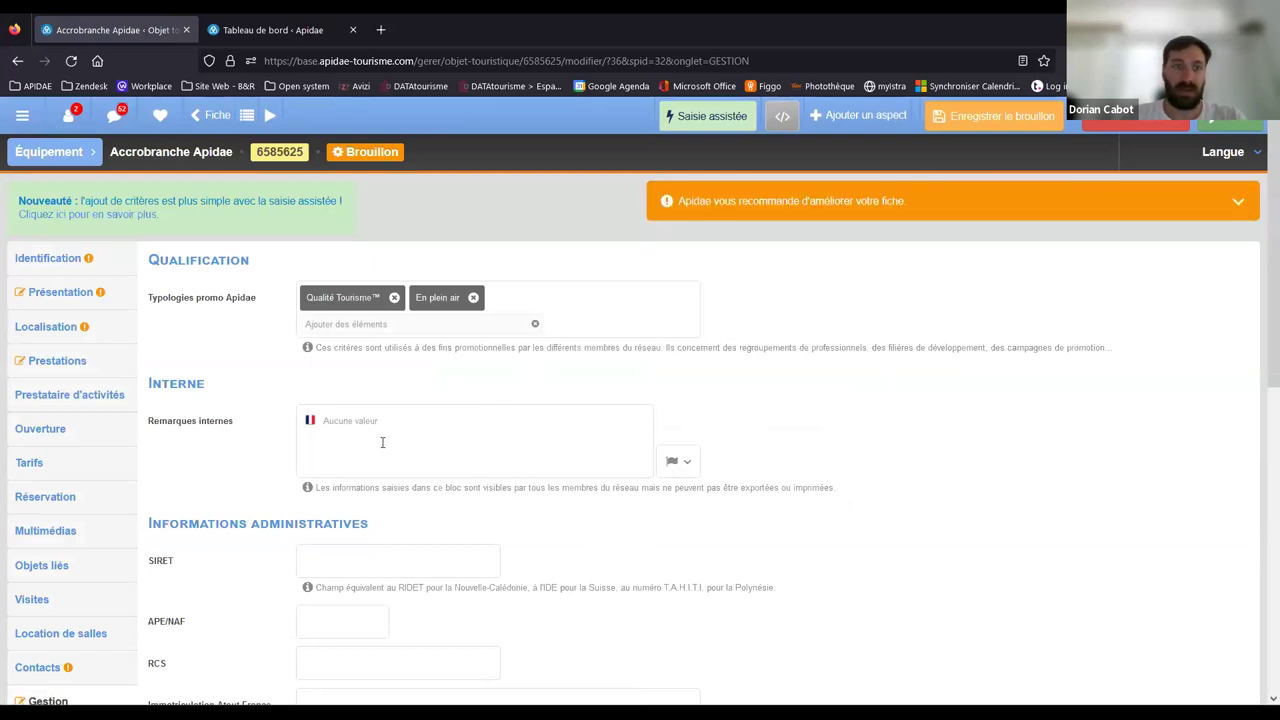
- Review the Gestion section and the record's improvement recommendations, and open the Présentation and Identification sections
scroll(452, 441, "down", 2)
scroll(450, 460, "down", 4)
scroll(449, 470, "up", 6)
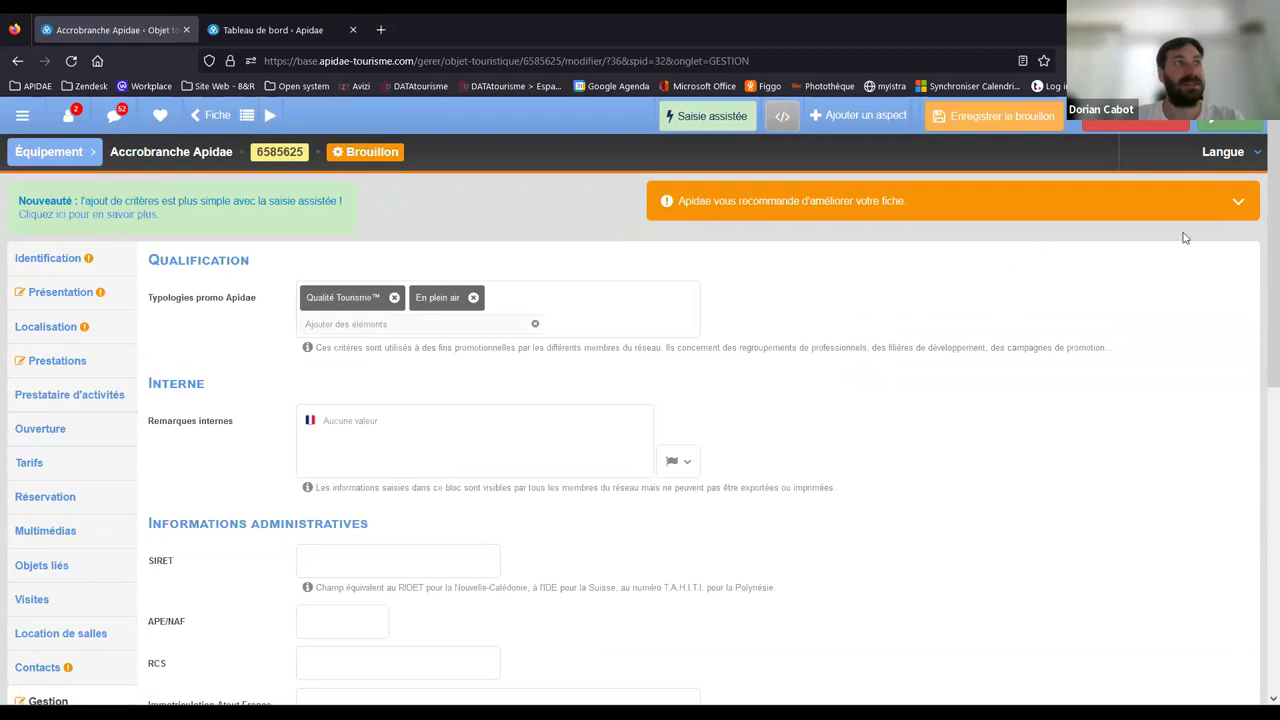
left_click(1238, 201)
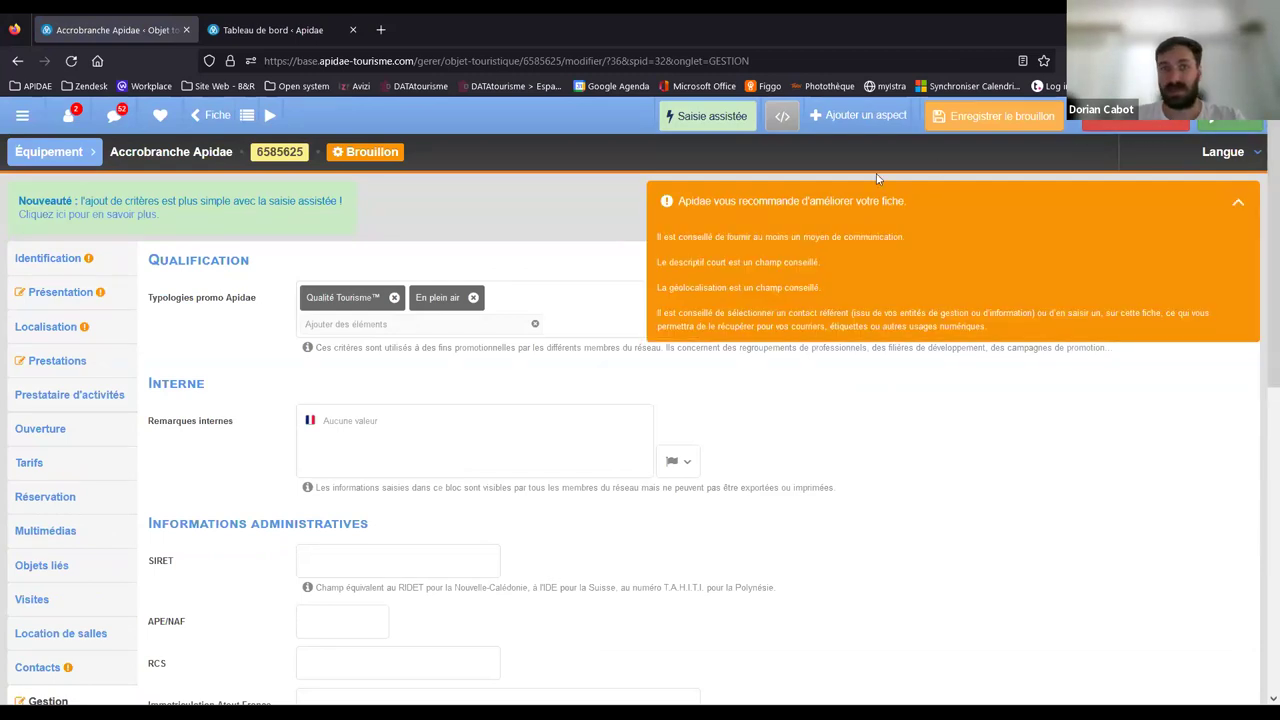
left_click(44, 298)
left_click(50, 258)
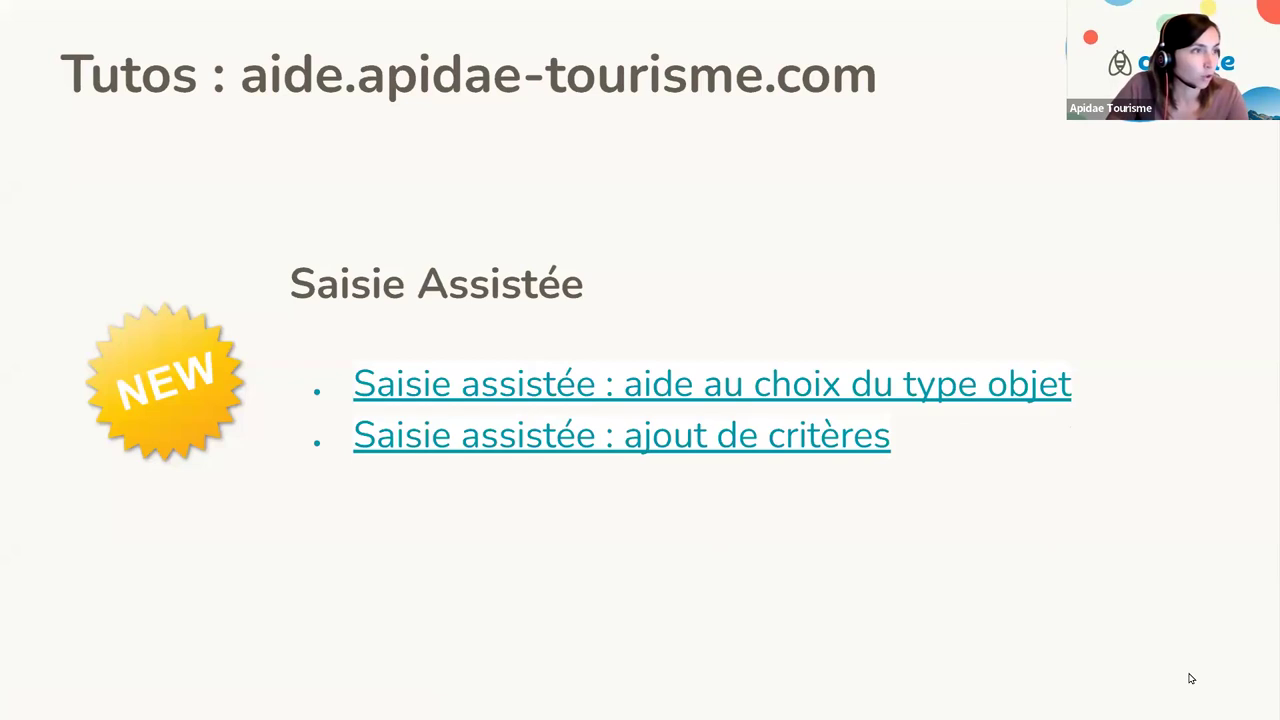
key("Right")
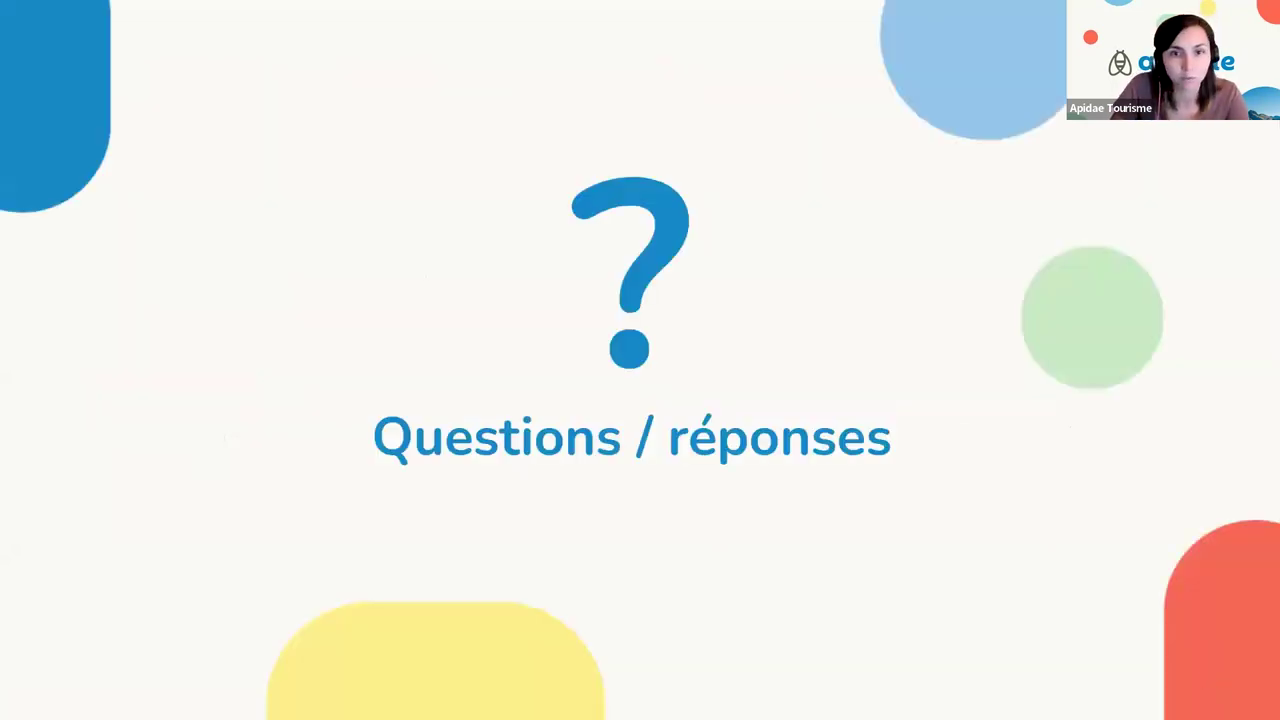